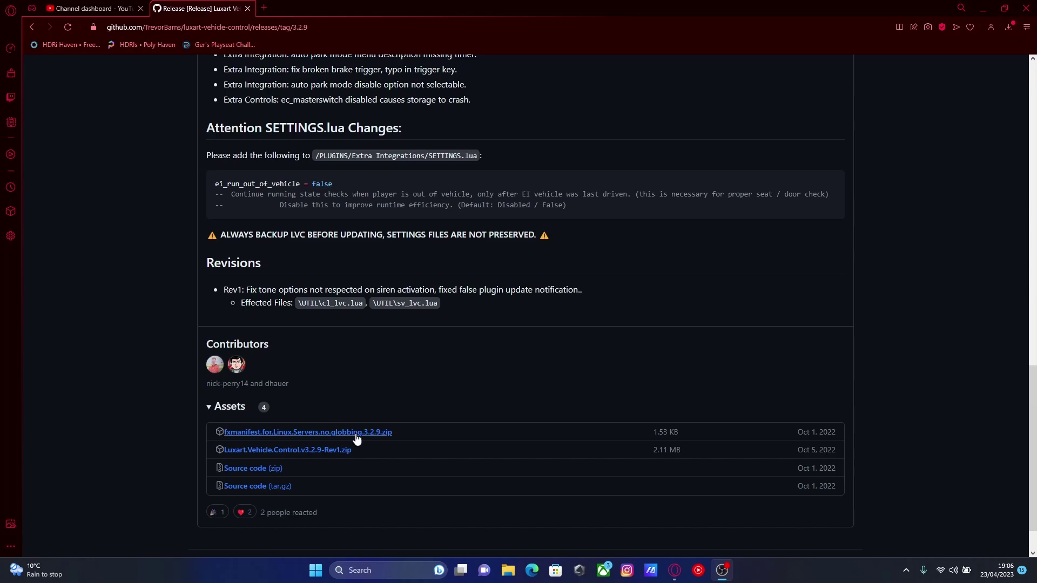
Step: Download the Luxart.Vehicle.Control.v3.2.9-Rev1 zip and open it in WinRAR
click(324, 453)
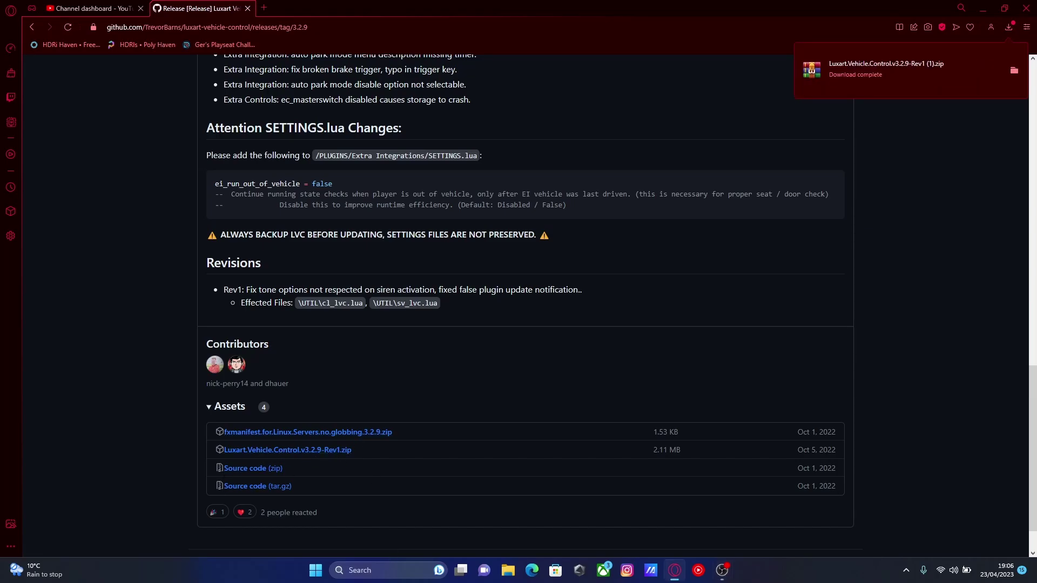
click(955, 71)
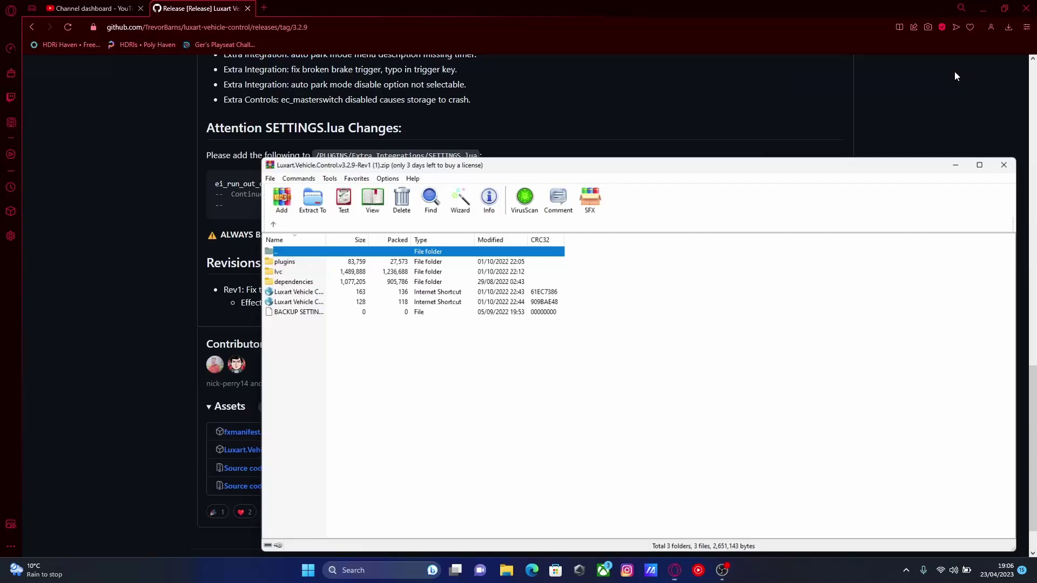
drag(439, 169, 408, 116)
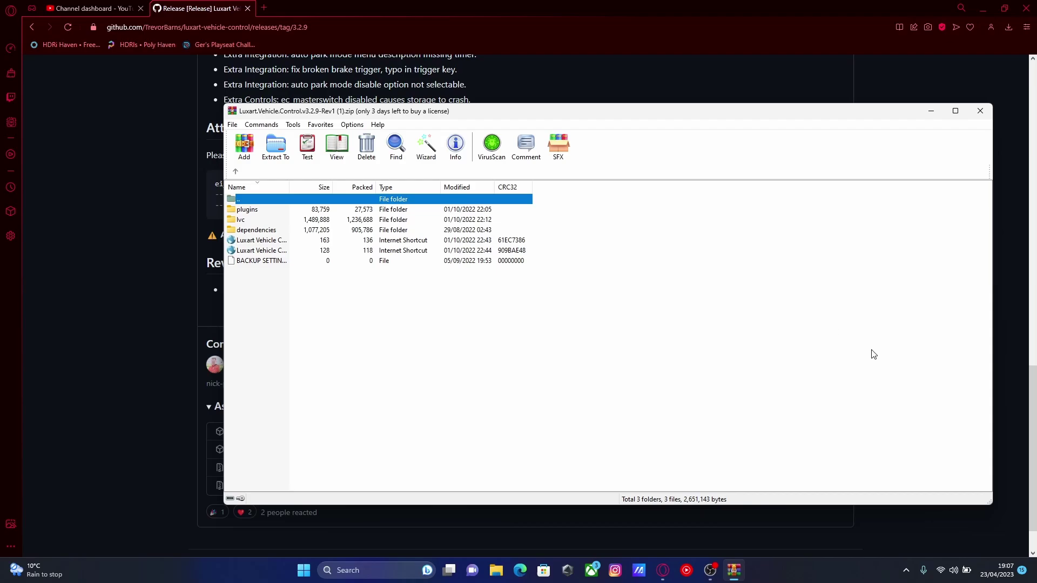
click(588, 392)
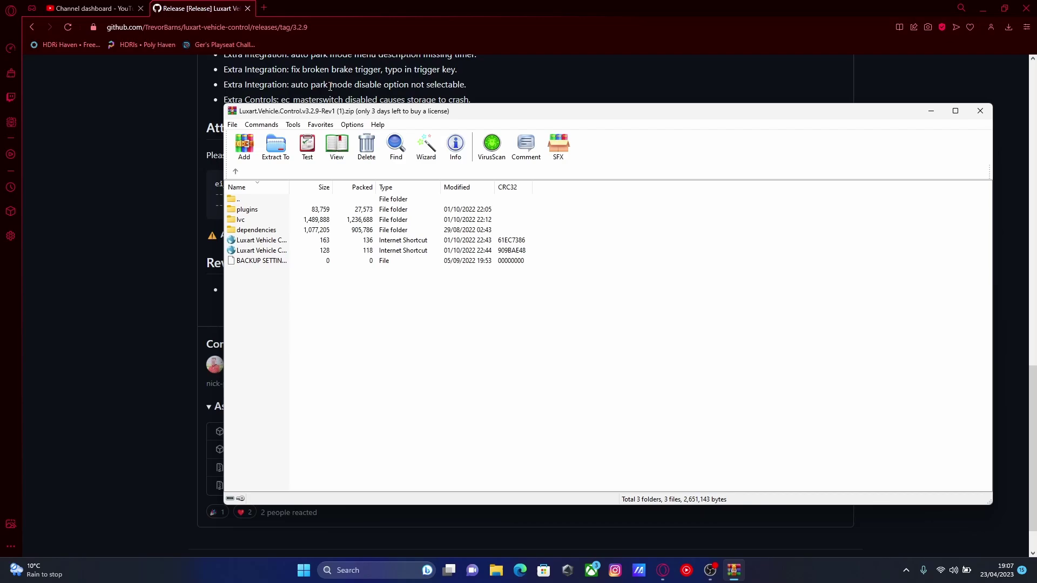
drag(342, 115, 592, 153)
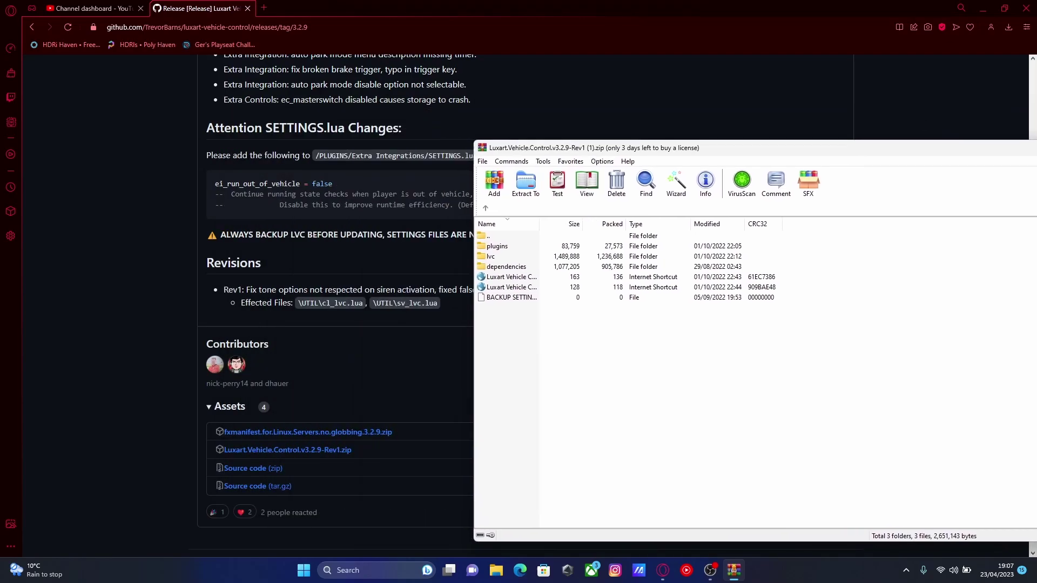
Step: Browse File Explorer to Documents > yt server > txData > CFXDefault_2C6B6F.base > resources
click(992, 6)
click(992, 6)
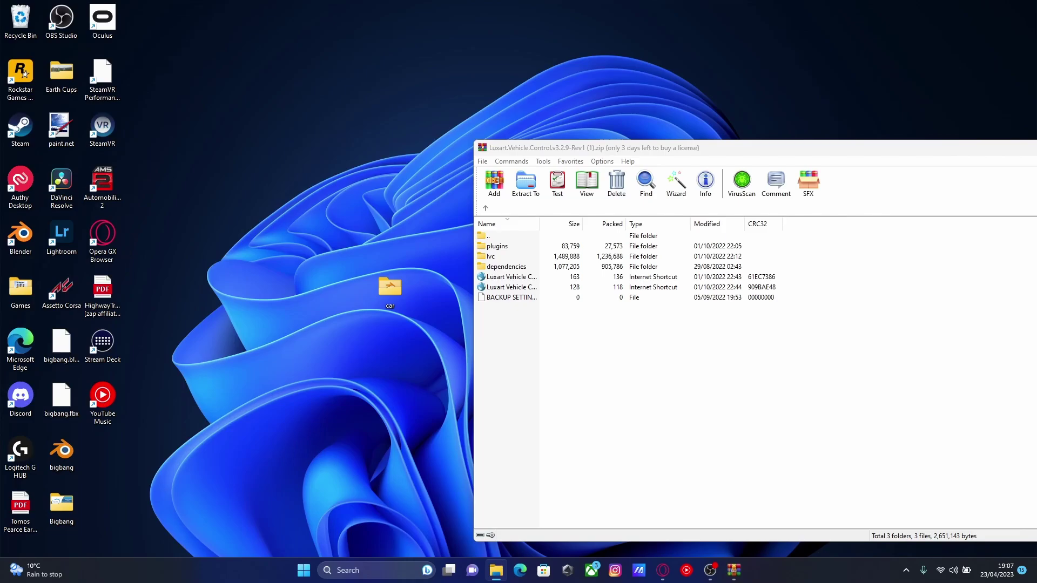
click(496, 570)
drag(400, 238, 233, 96)
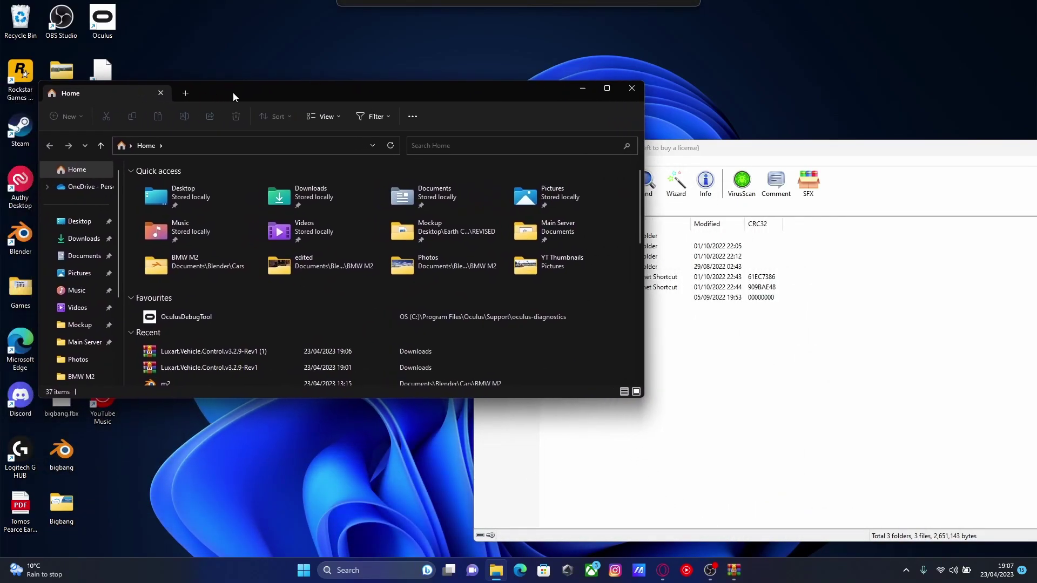
click(82, 255)
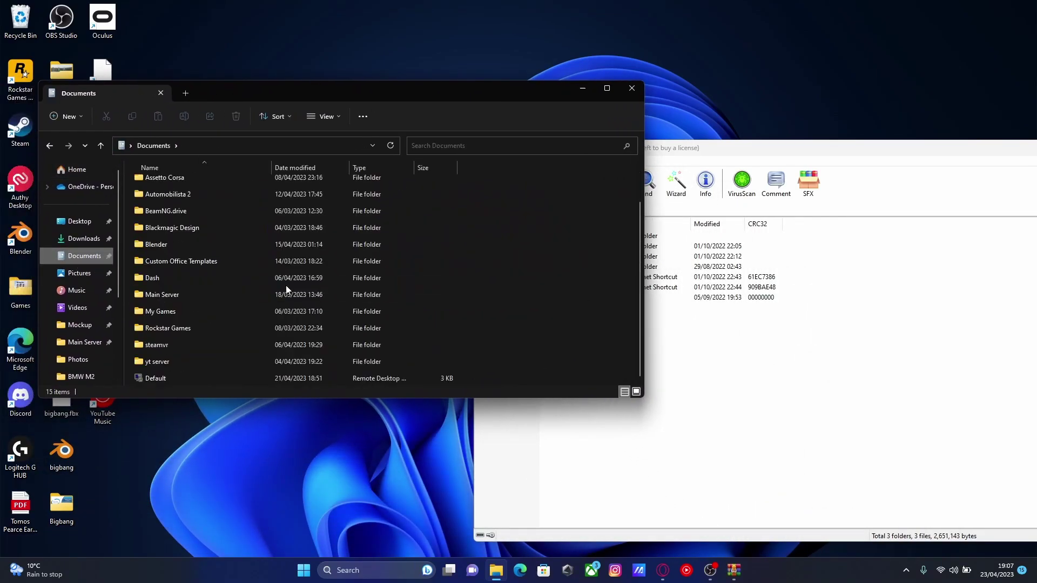
double_click(216, 367)
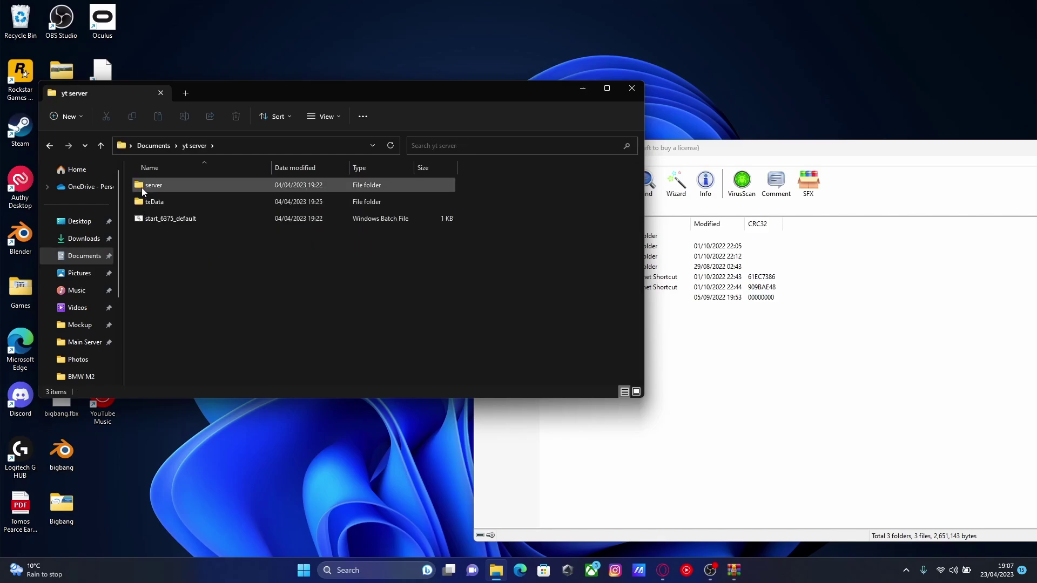
double_click(157, 201)
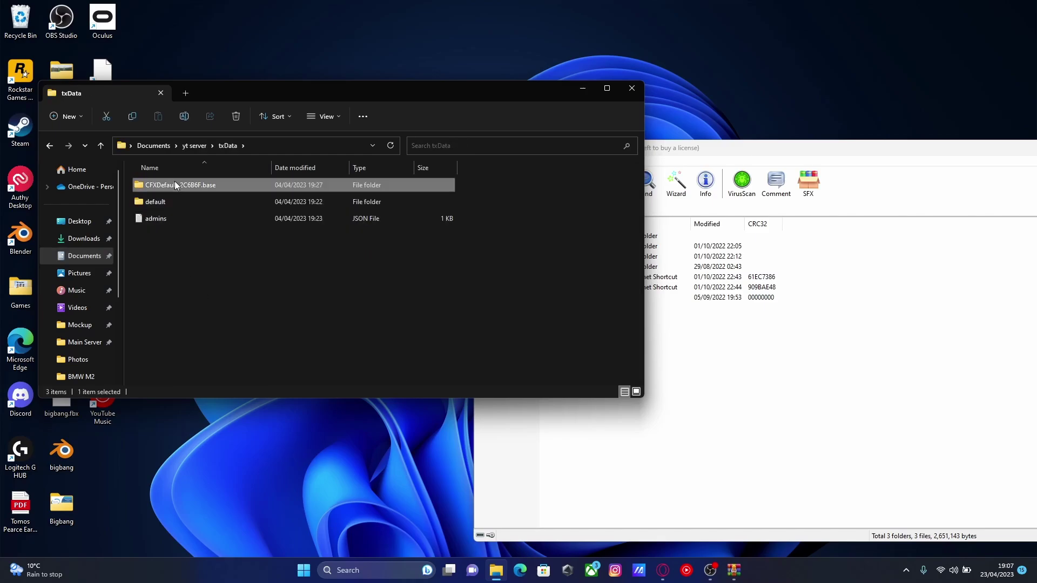
double_click(174, 184)
click(186, 204)
double_click(185, 204)
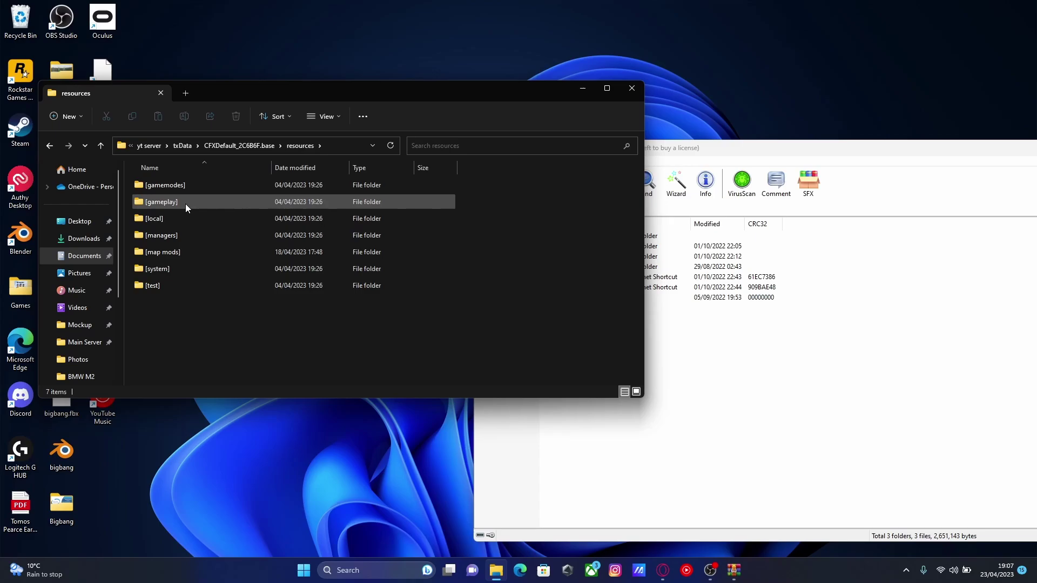
Step: Create a new folder named [lux] in resources and open it
right_click(196, 336)
mouse_move(250, 400)
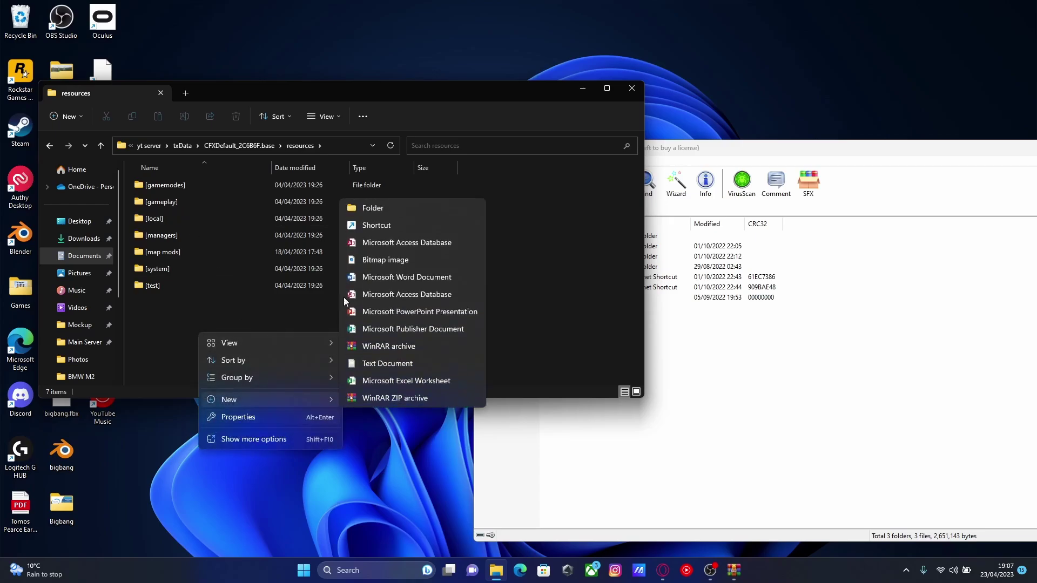
click(349, 208)
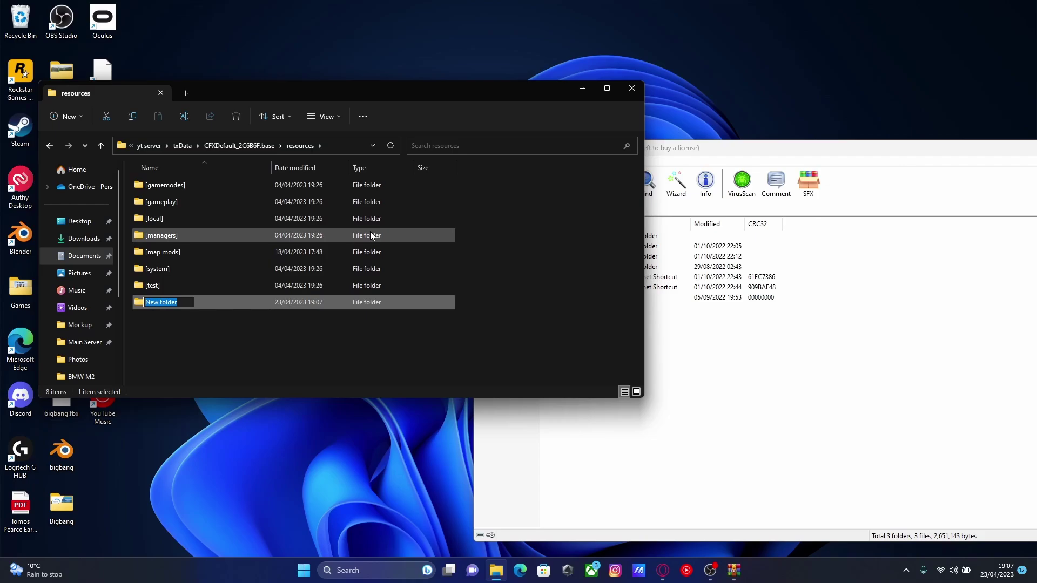
text([lux])
click(317, 343)
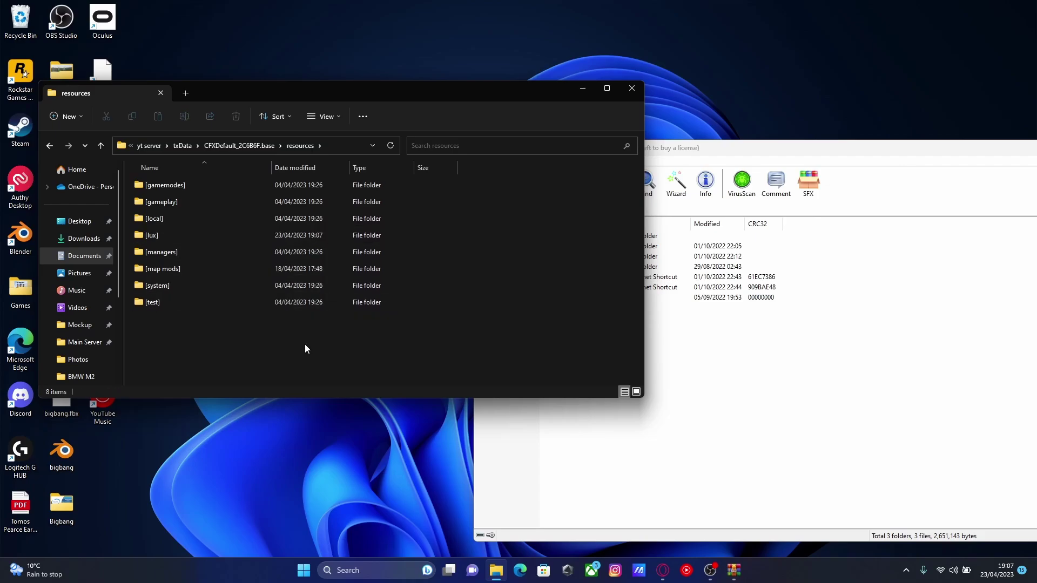
double_click(173, 236)
Step: Copy the lvc folder from the WinRAR archive into [lux]
click(763, 412)
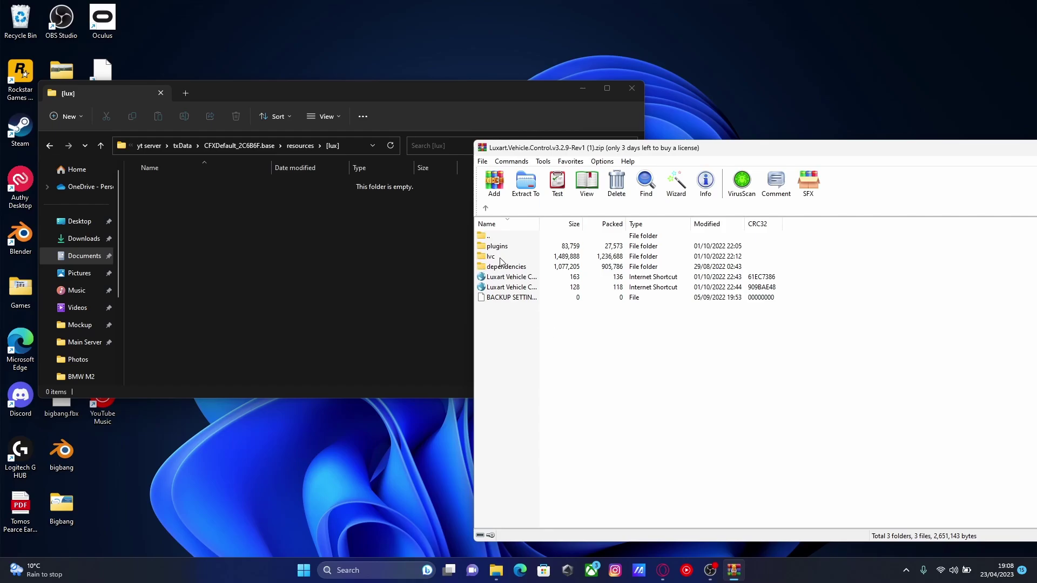
drag(495, 257, 300, 243)
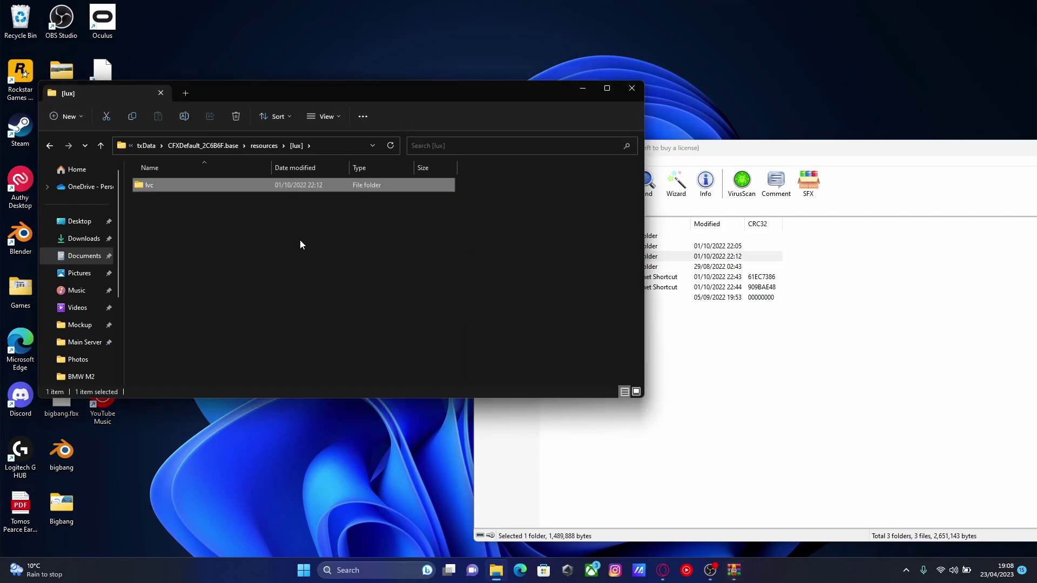
click(174, 188)
click(204, 263)
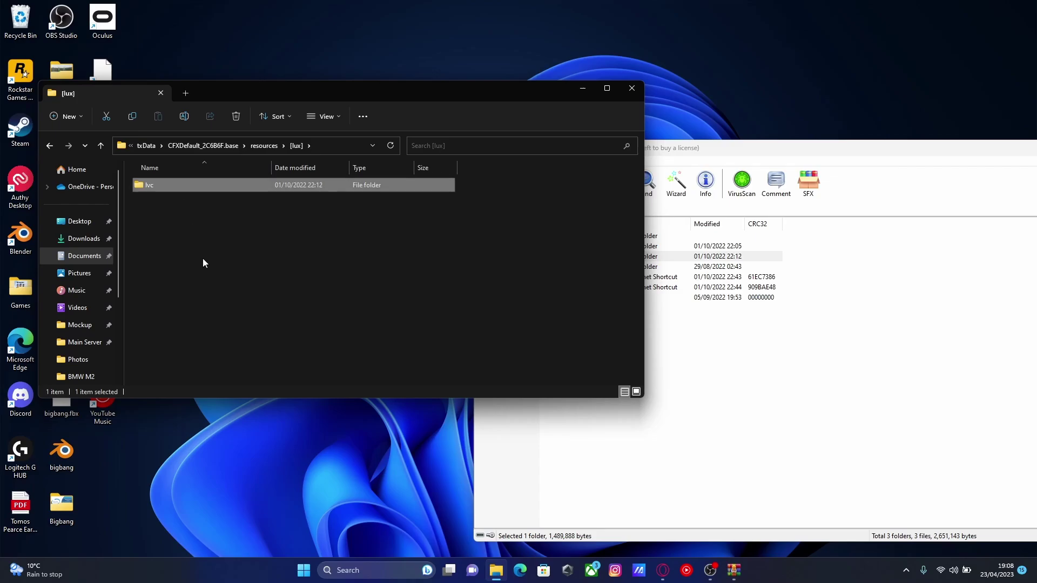
click(197, 147)
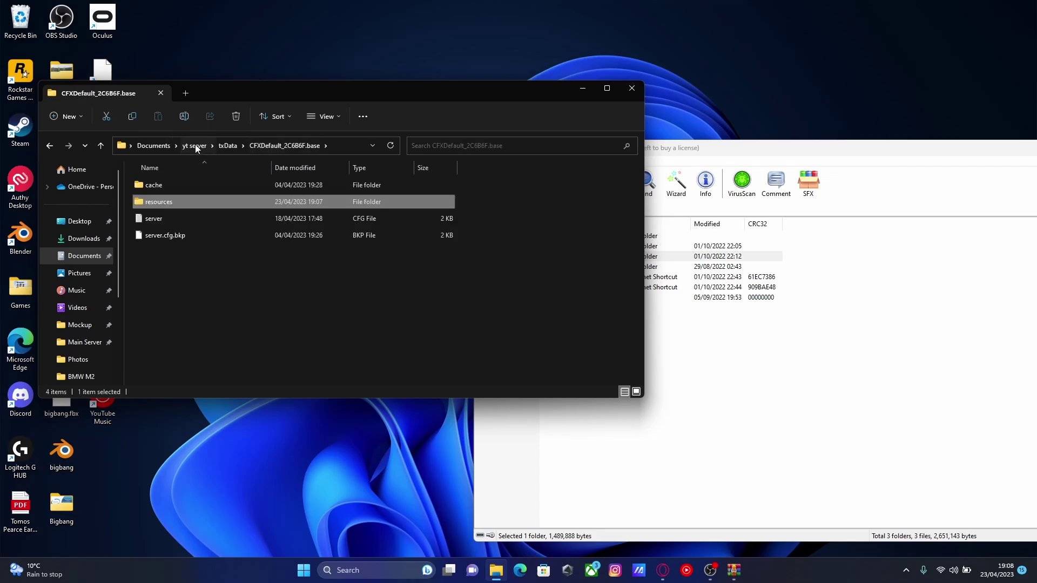
Step: Add a '## Car scripts' section with 'ensure lvc' below ensure hardcap in server.cfg and save
double_click(194, 219)
scroll(281, 247, down, 1)
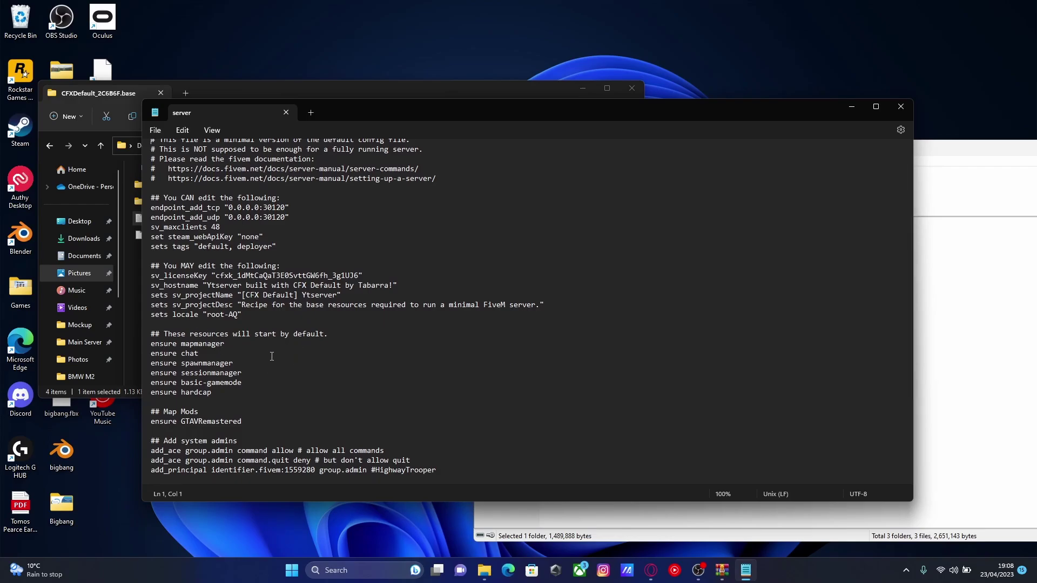
click(235, 393)
key(Return)
key(Return)
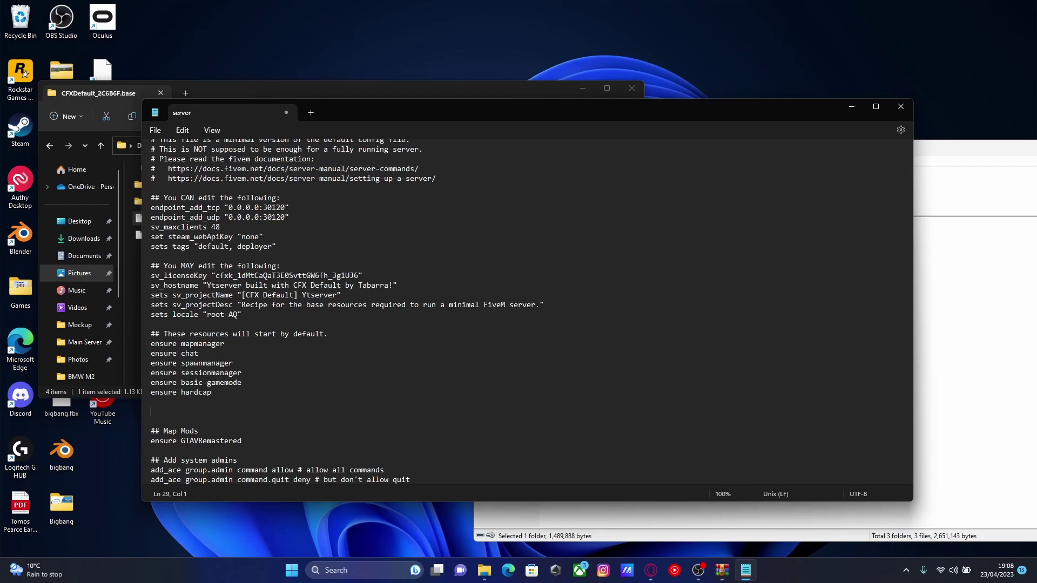
text(## Car scripts)
key(Return)
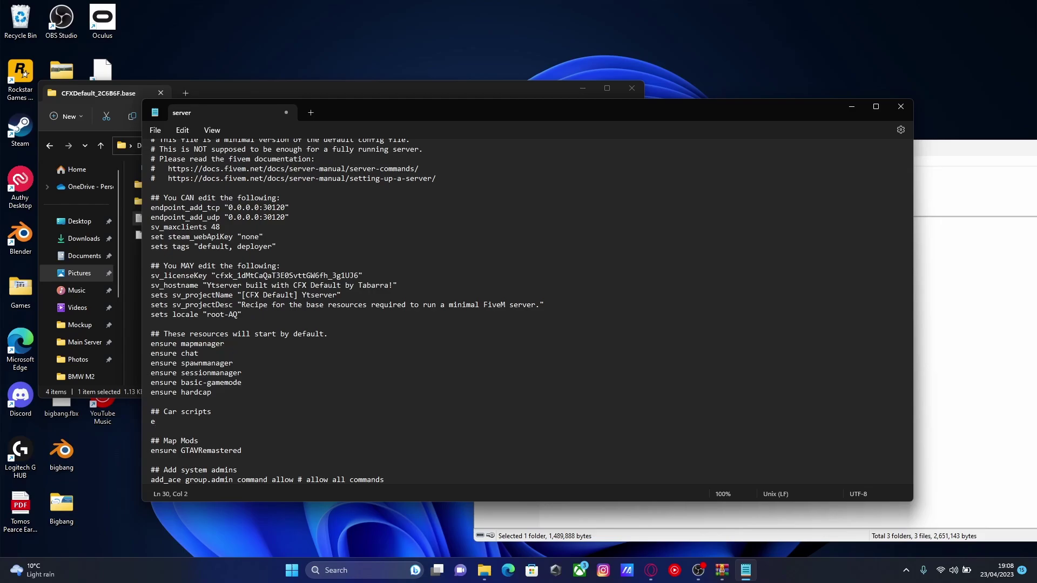
text(sure lvc)
click(901, 106)
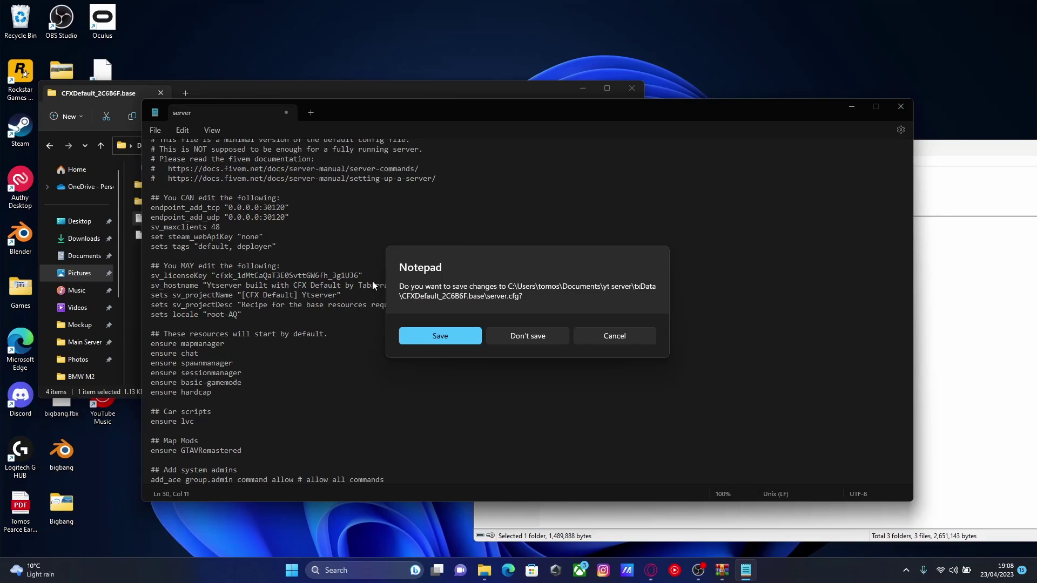
click(441, 336)
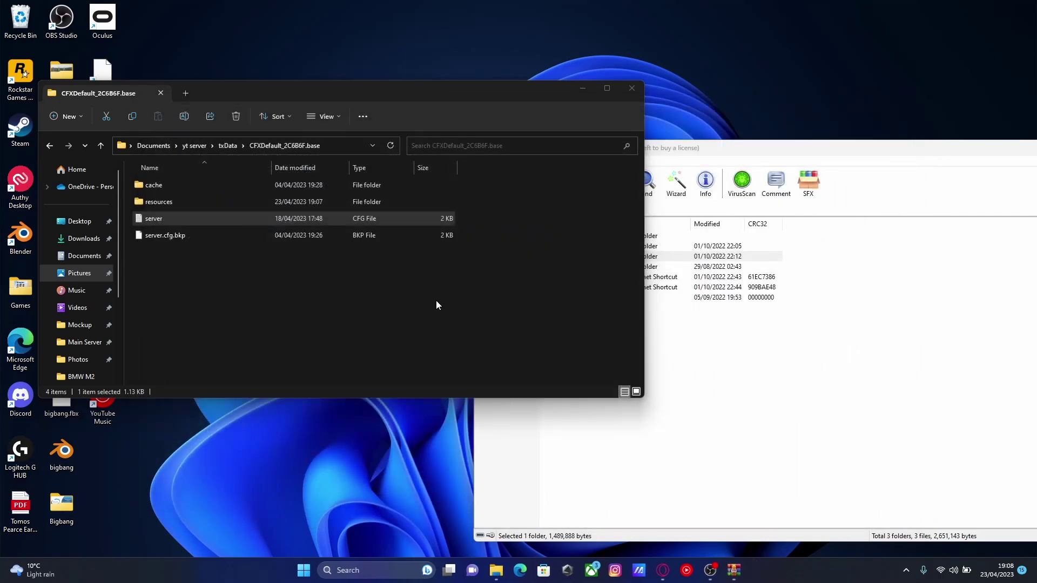
Step: Open resources > [lux] > lvc and look inside its PLUGINS folder
double_click(156, 203)
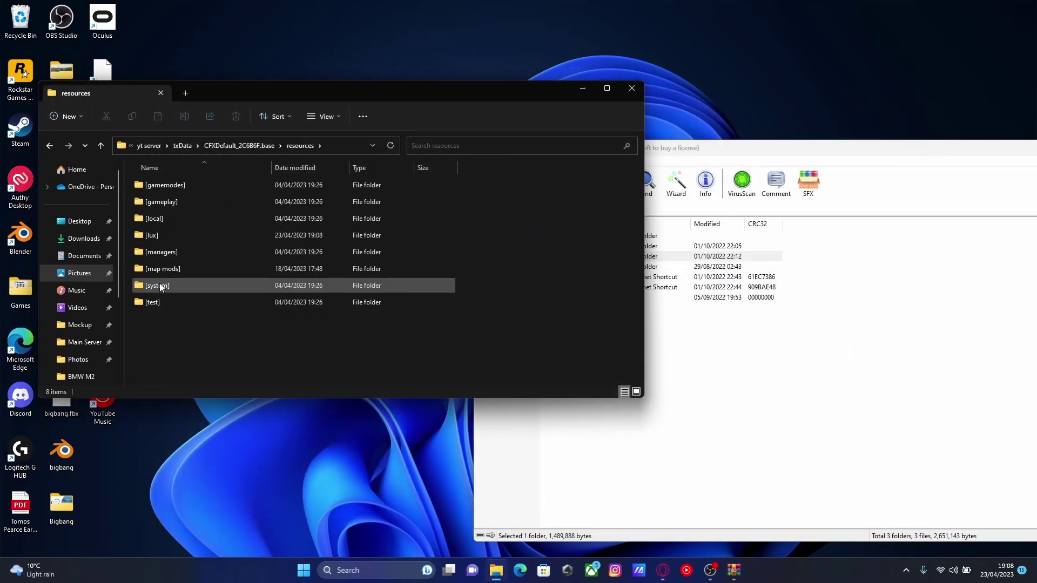
double_click(166, 240)
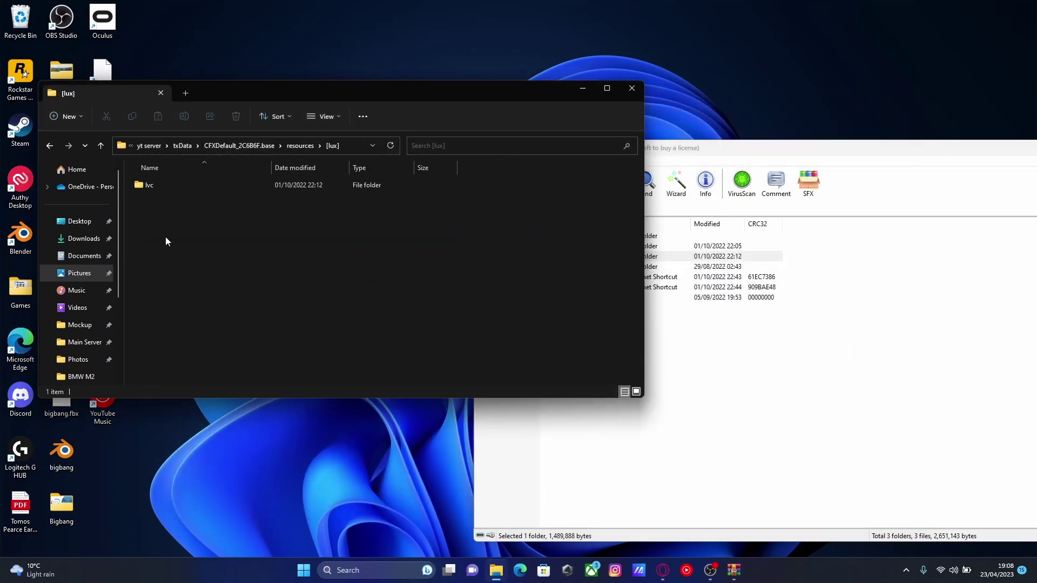
double_click(158, 187)
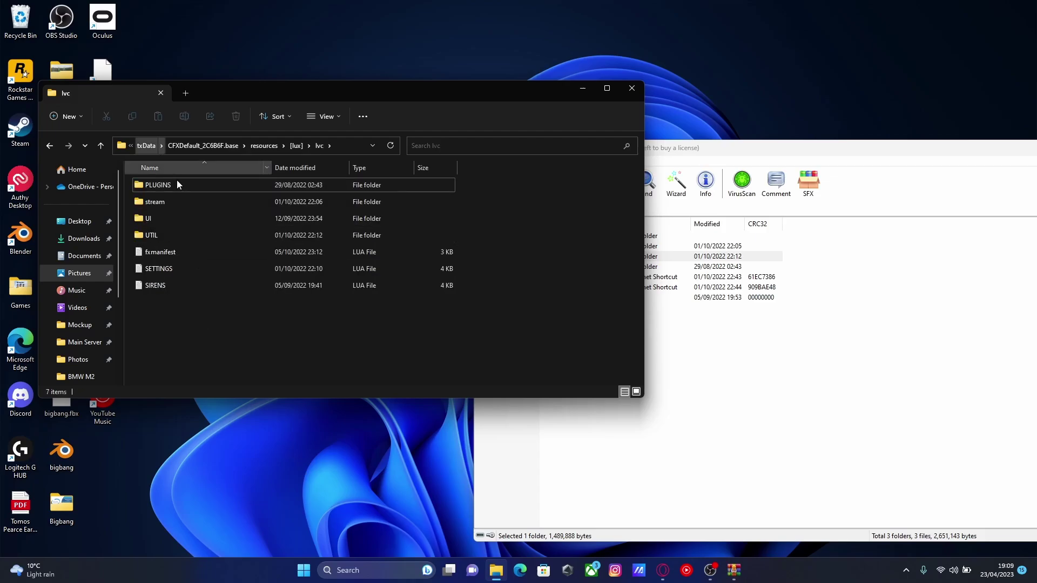
click(181, 190)
double_click(181, 189)
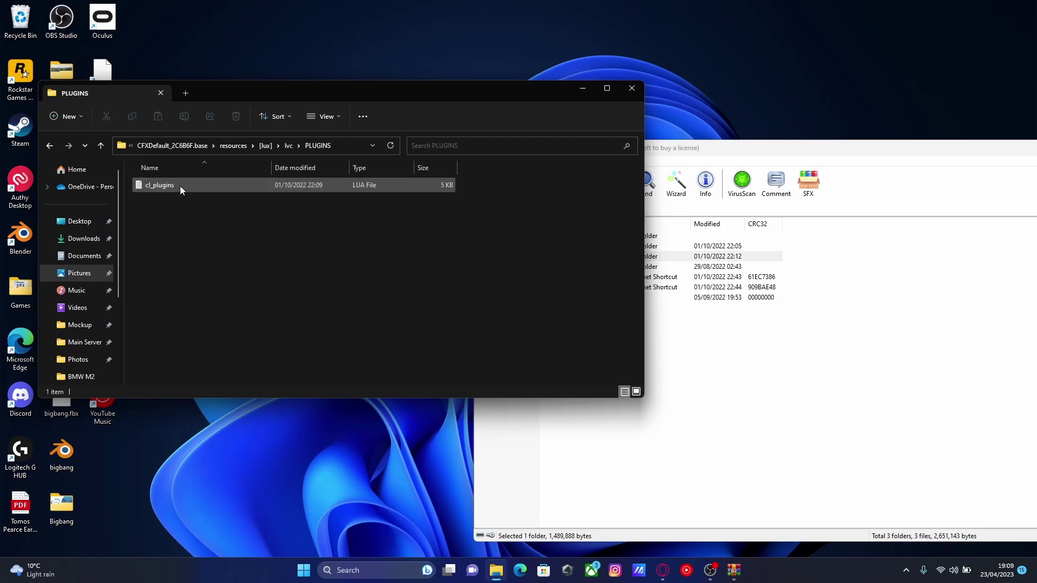
click(49, 146)
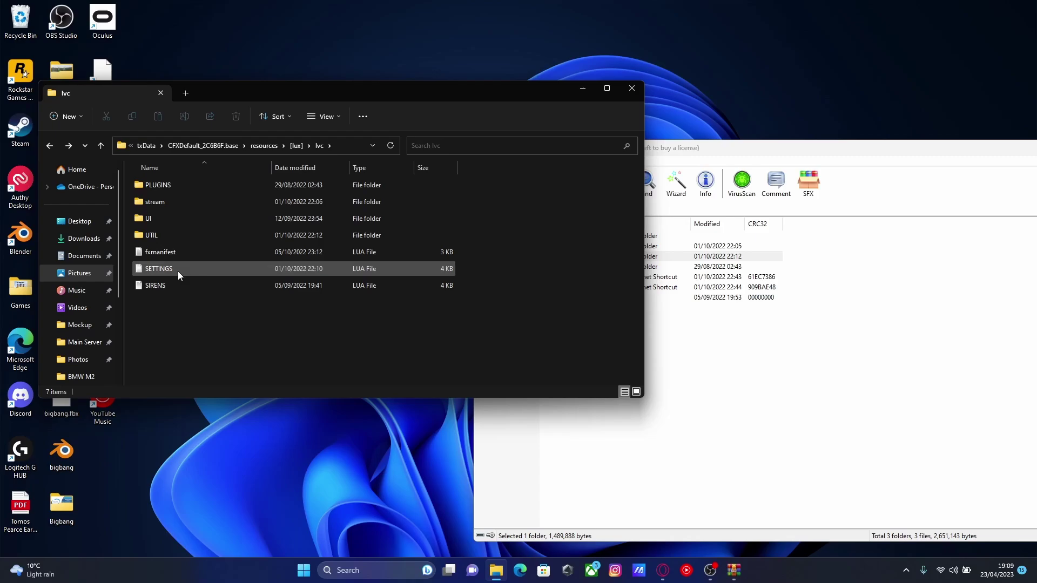
Step: Inspect the archive's plugins, including the remote and extra_integration folders, in WinRAR
click(917, 355)
double_click(504, 248)
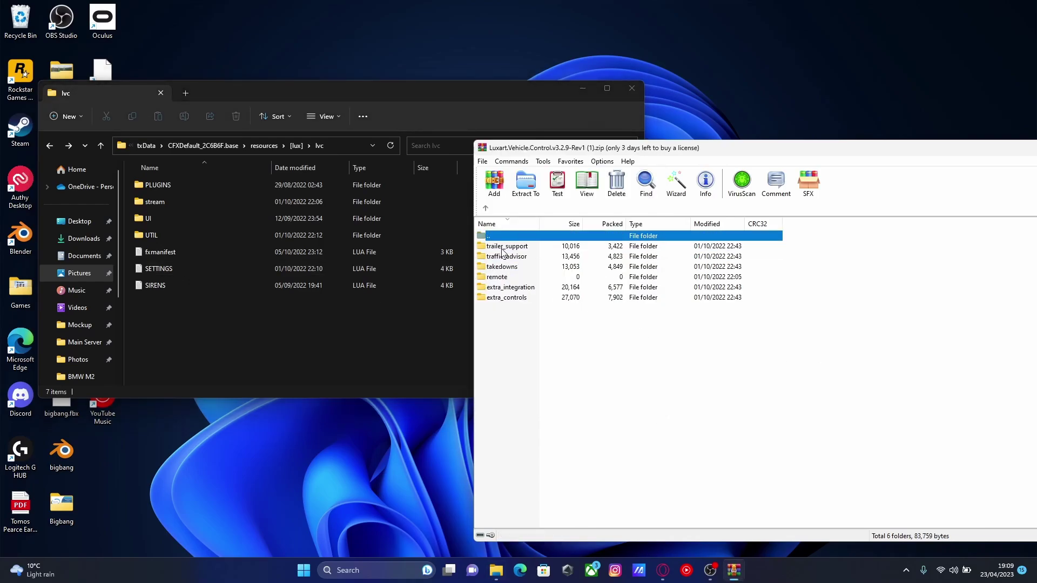
drag(580, 389, 517, 252)
click(594, 364)
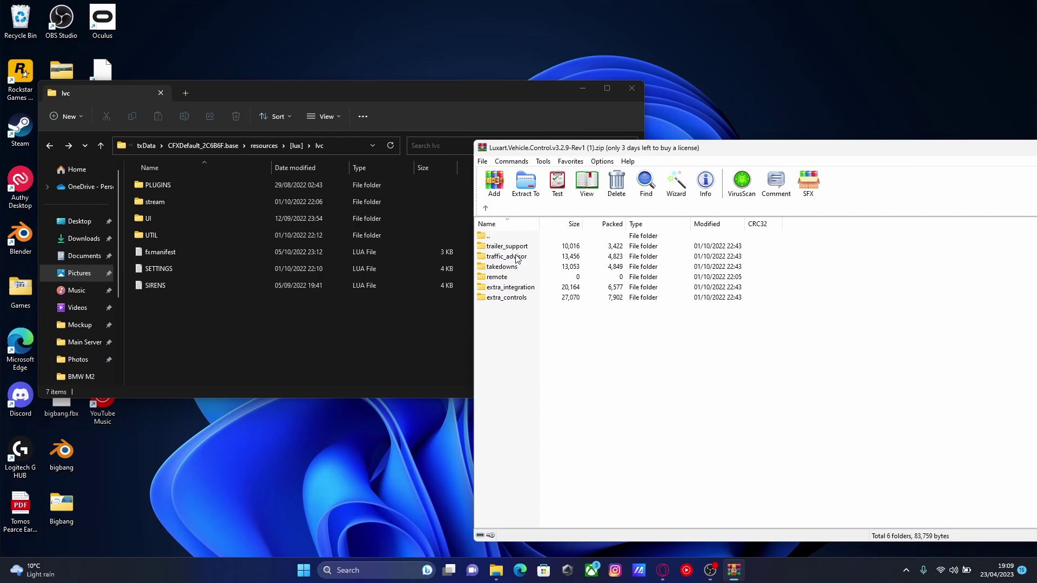
double_click(497, 277)
click(486, 208)
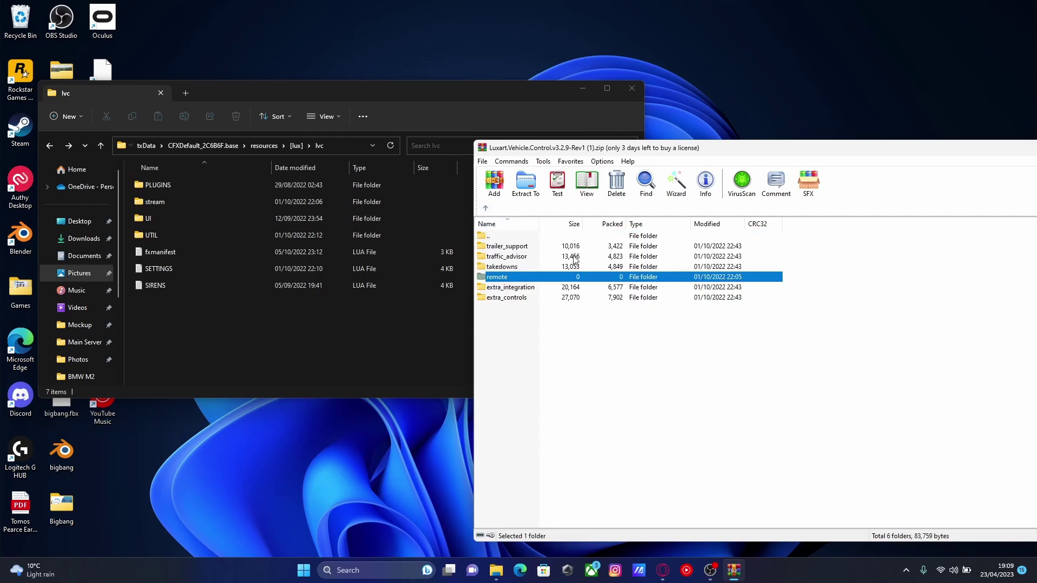
double_click(508, 287)
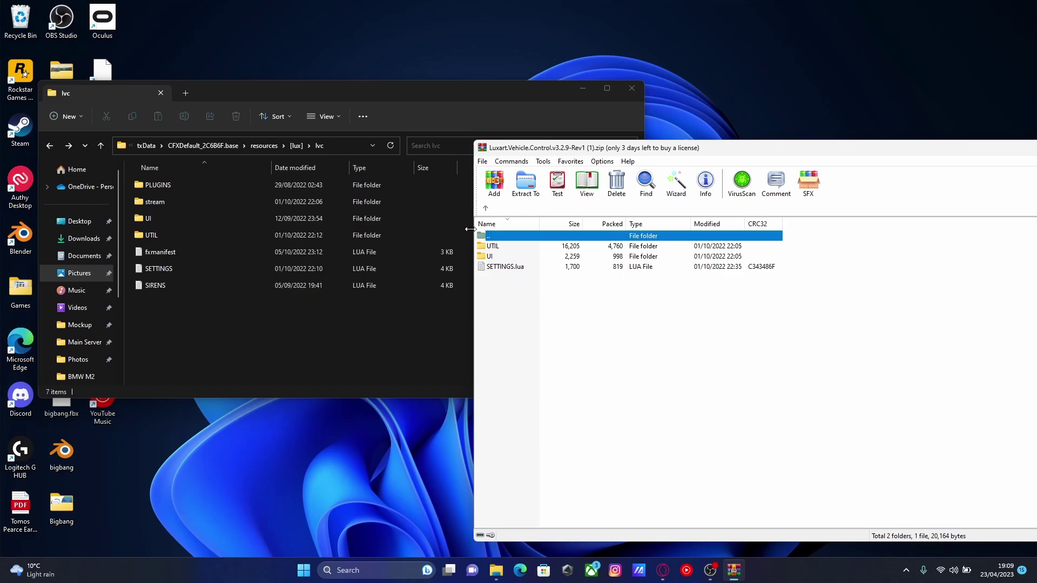
click(486, 208)
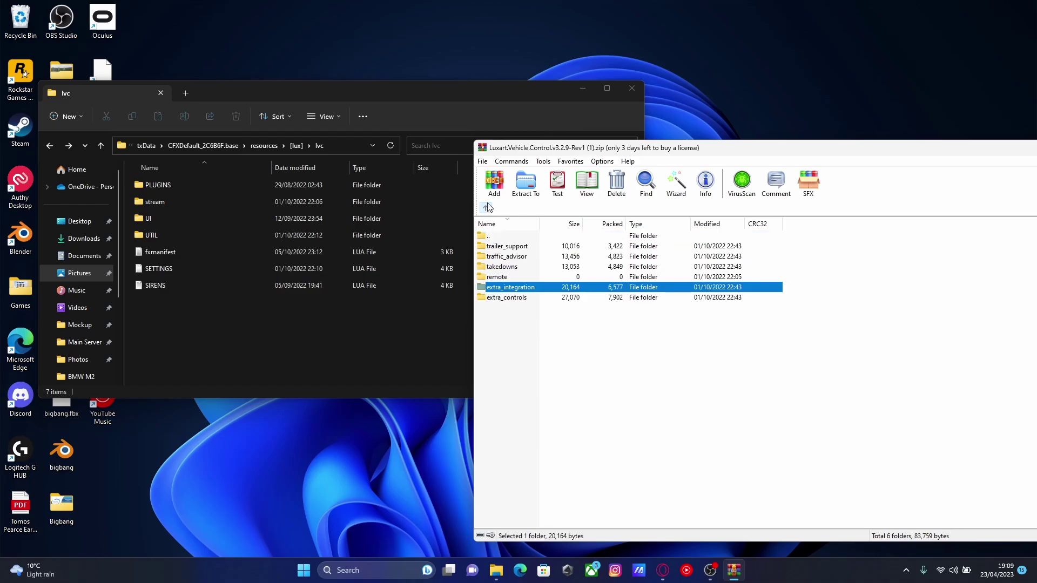
drag(542, 151, 580, 80)
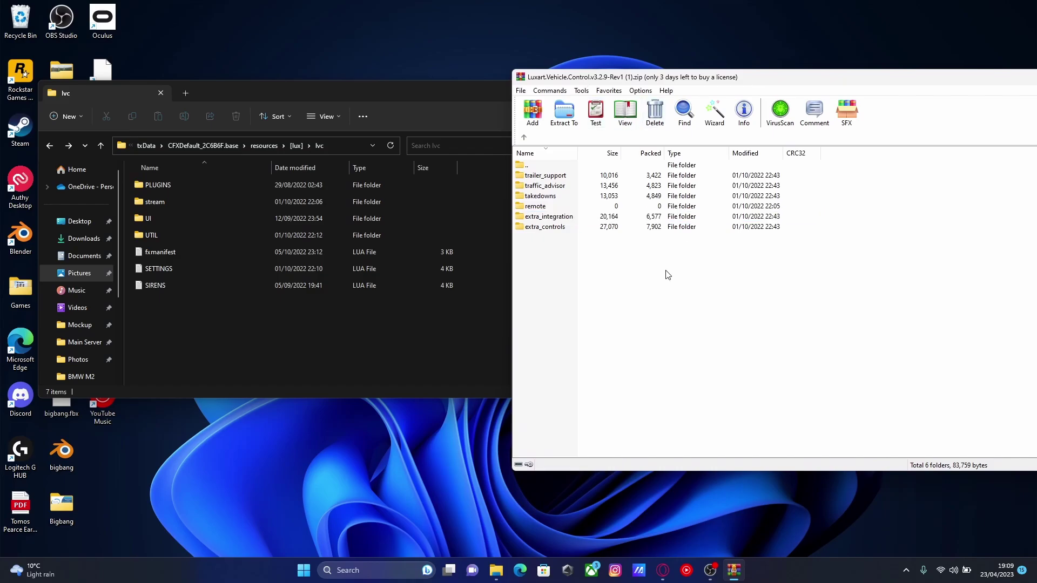
Step: Sort the lvc folder by name descending and open the SETTINGS file
click(229, 168)
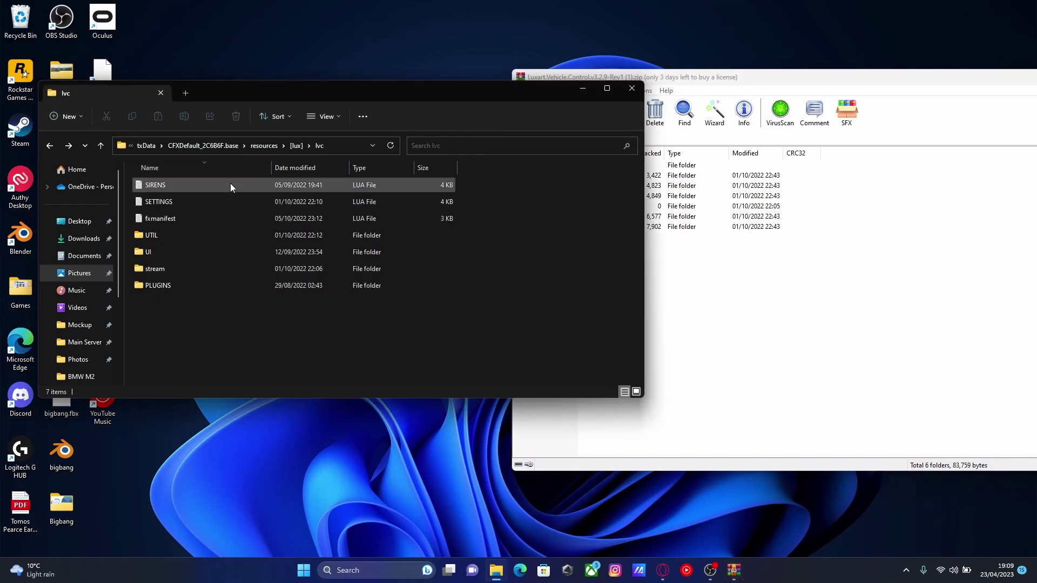
double_click(158, 285)
click(50, 146)
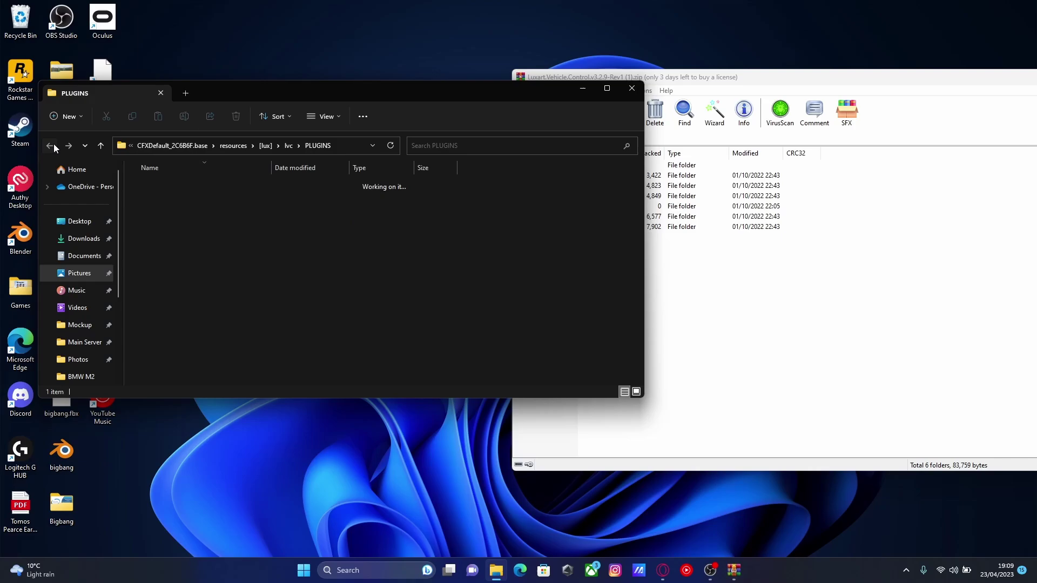
double_click(159, 208)
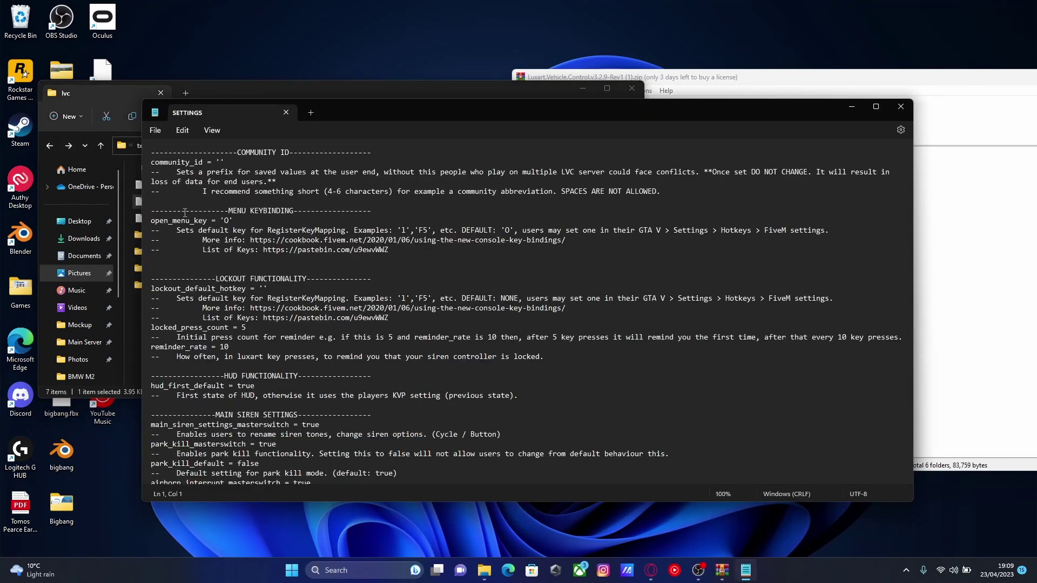
Step: Enter 'htnyt' as the community_id value in the SETTINGS file
scroll(260, 180, down, 2)
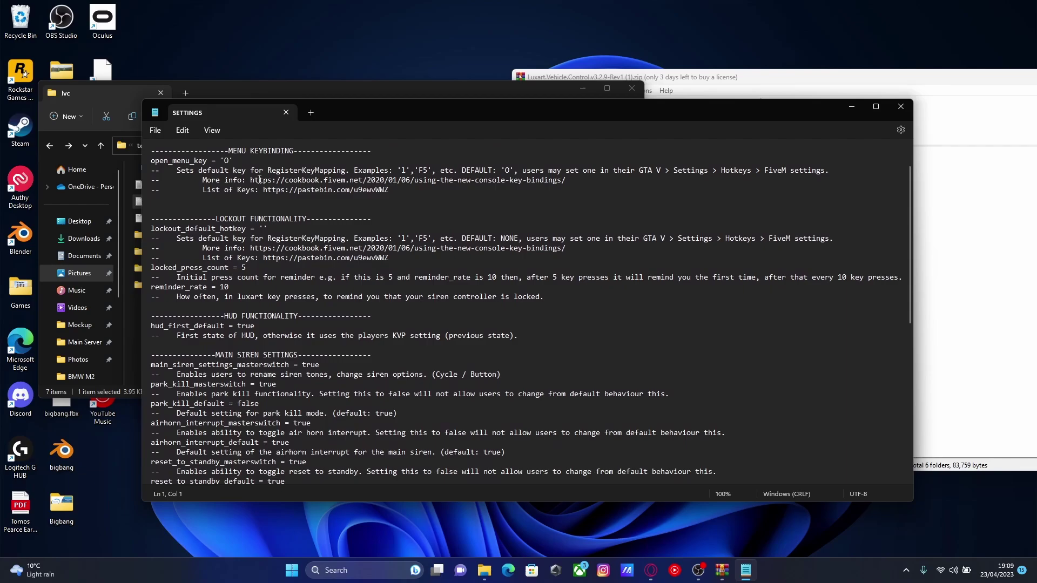
scroll(258, 322, down, 2)
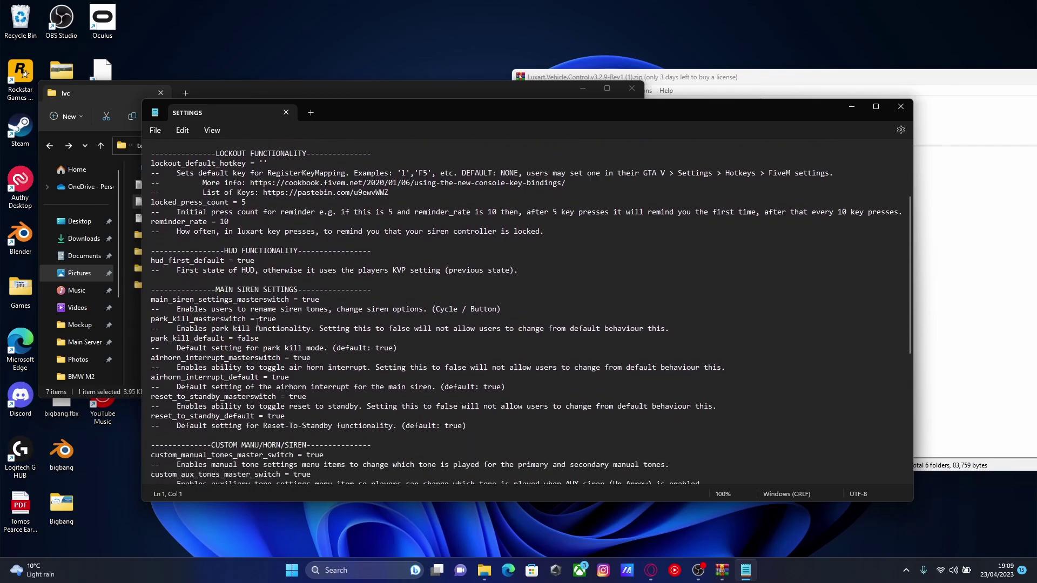
scroll(259, 322, down, 1)
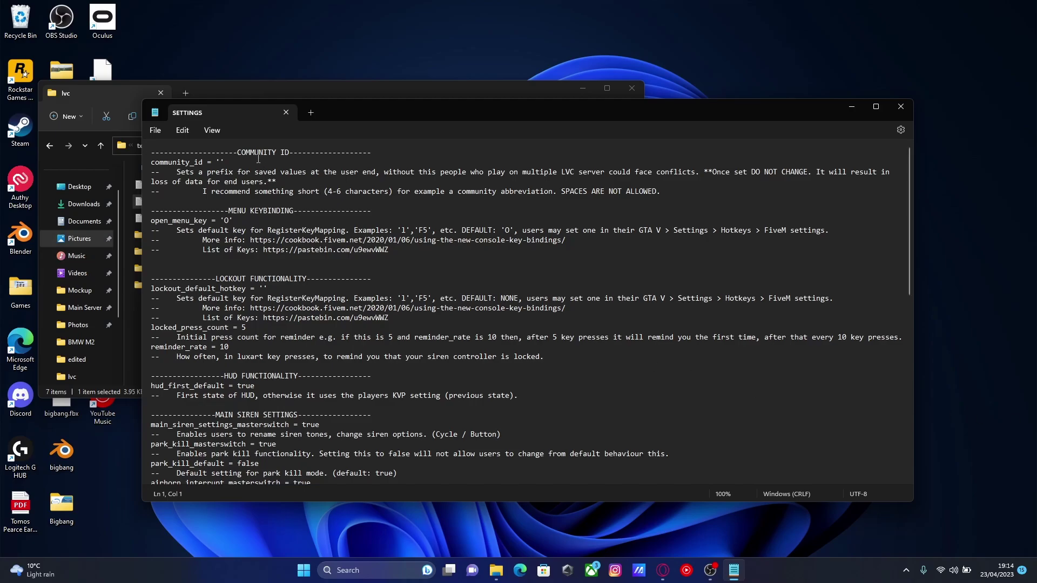
click(220, 162)
text(htnyt)
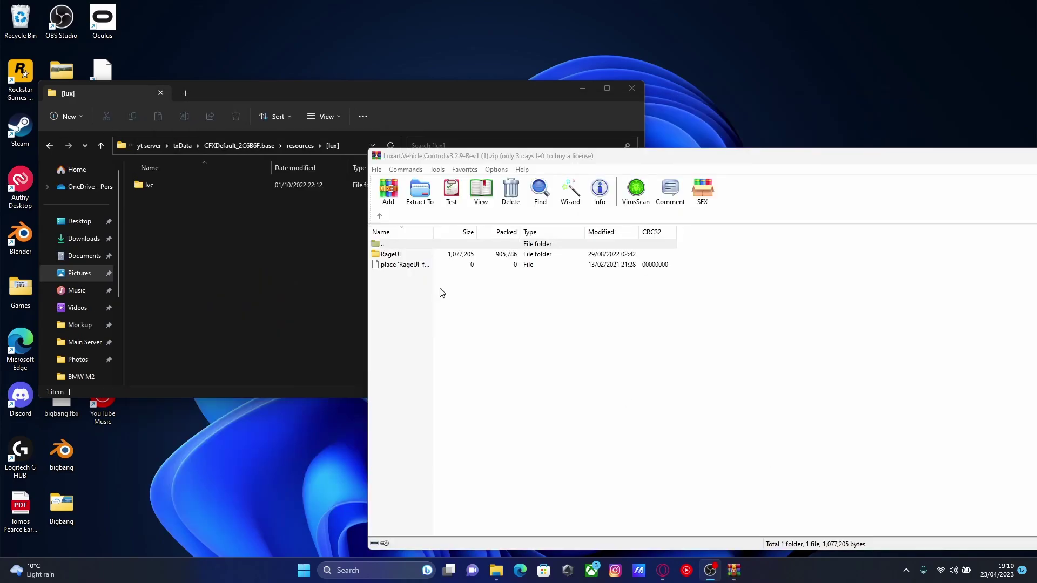
Step: Copy the RageUI folder from the archive's dependencies into [lux] beside lvc
click(381, 219)
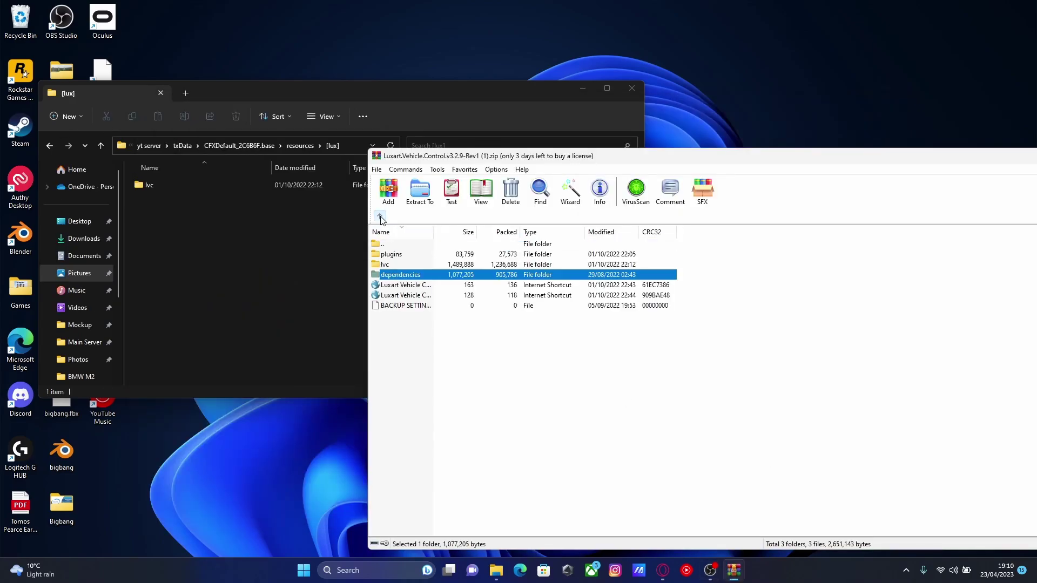
double_click(401, 279)
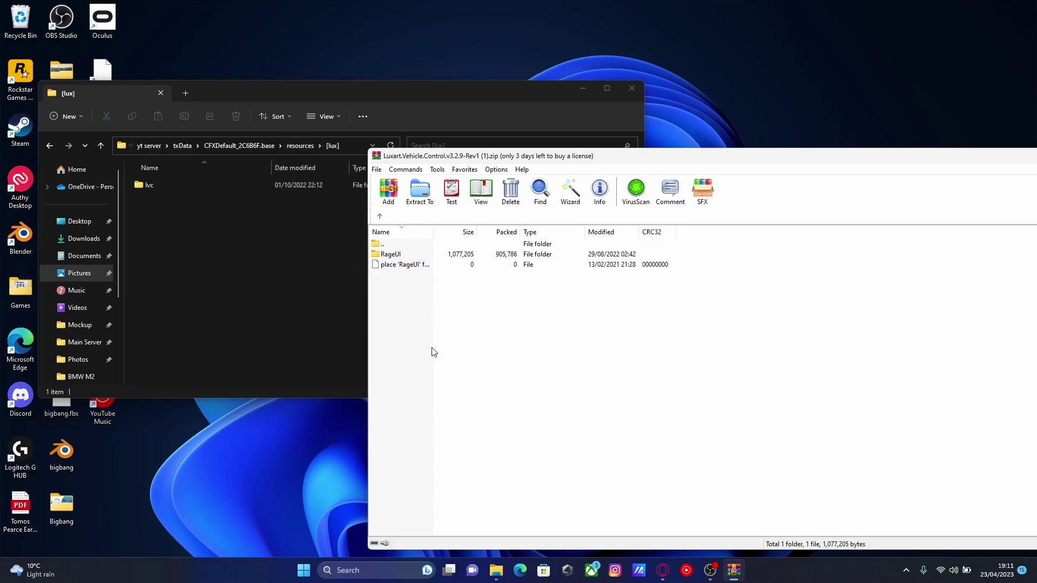
click(402, 254)
drag(402, 255, 298, 146)
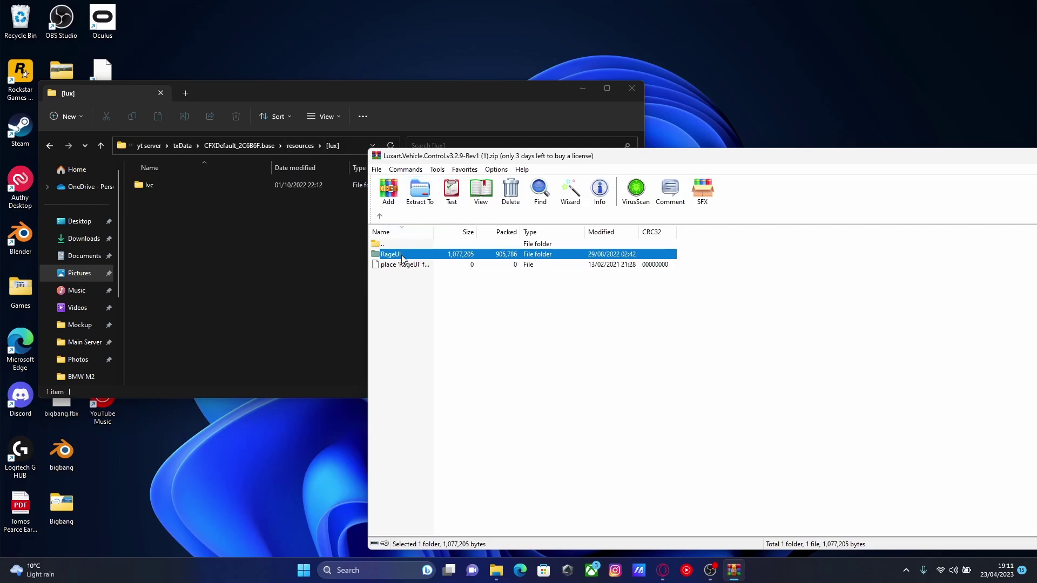
drag(402, 259, 238, 261)
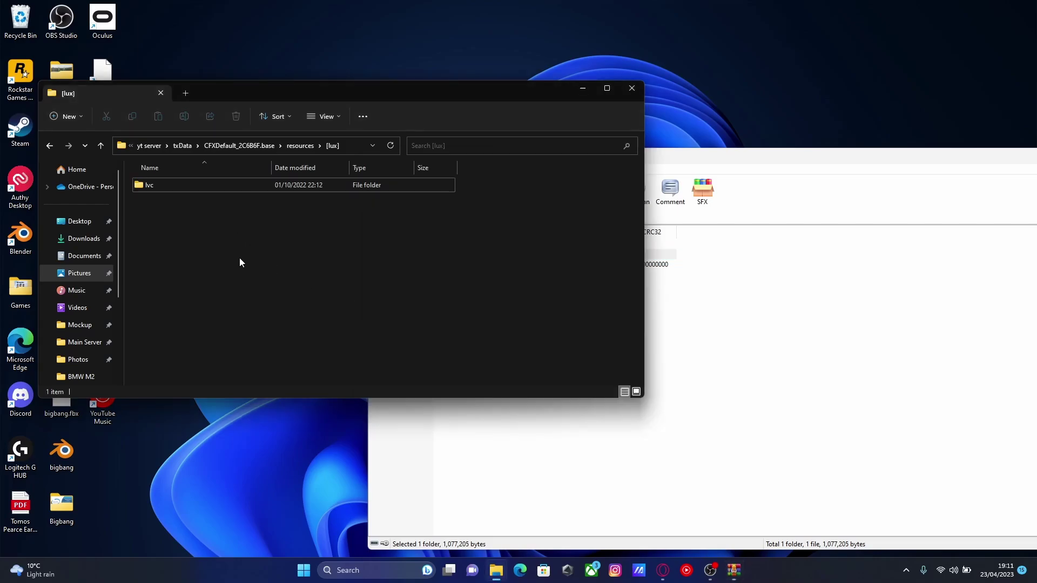
click(171, 203)
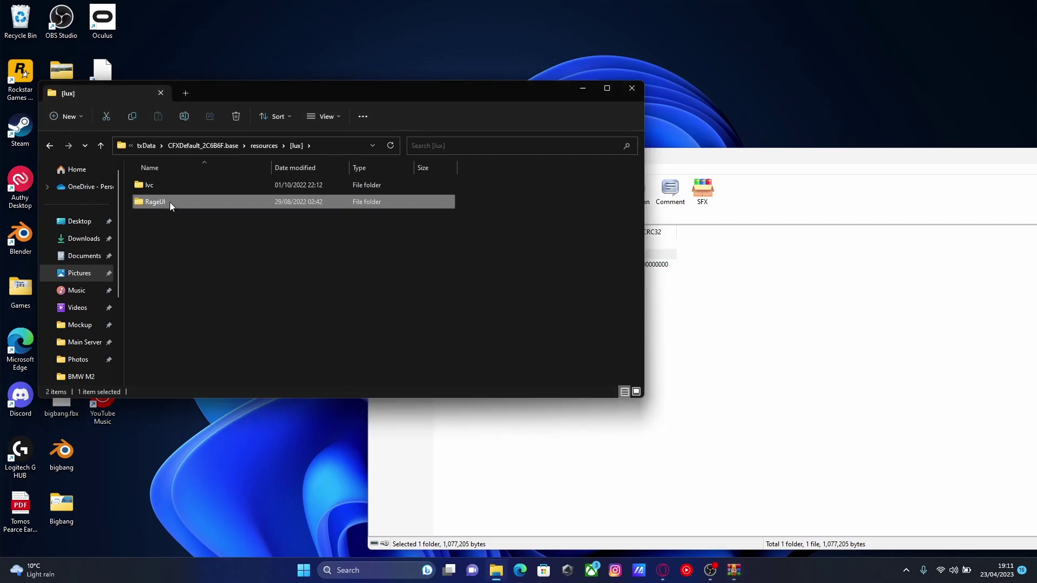
click(232, 232)
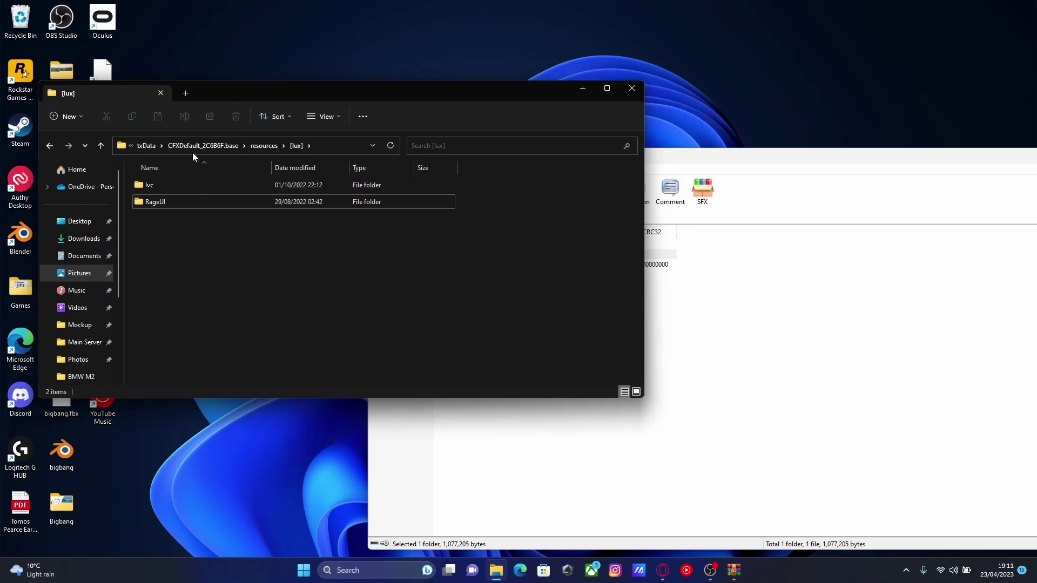
click(193, 146)
Step: Add an 'ensure RageUI' line right after ensure hardcap in server.cfg
double_click(162, 219)
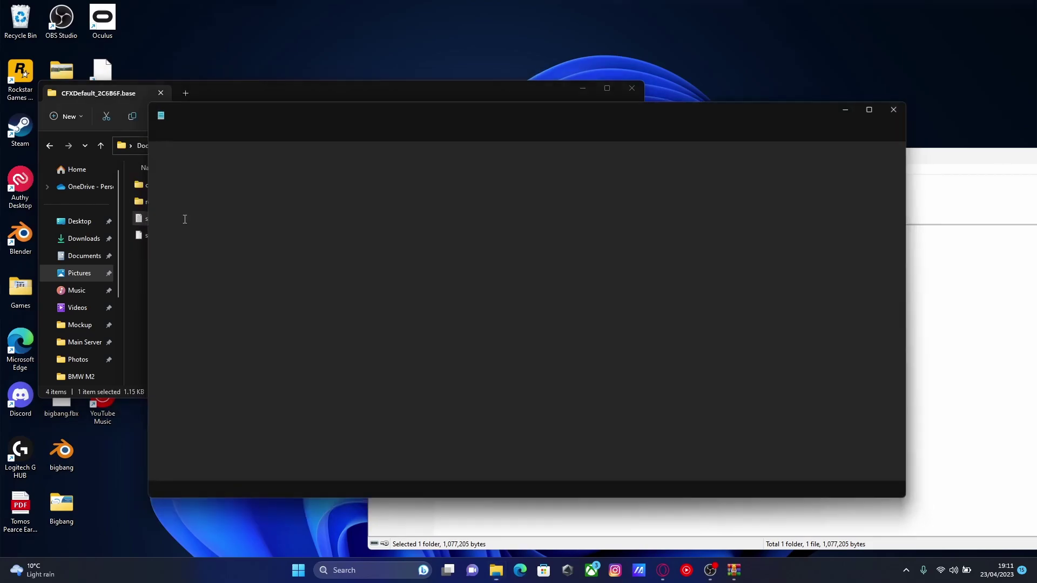
scroll(253, 320, down, 2)
click(230, 391)
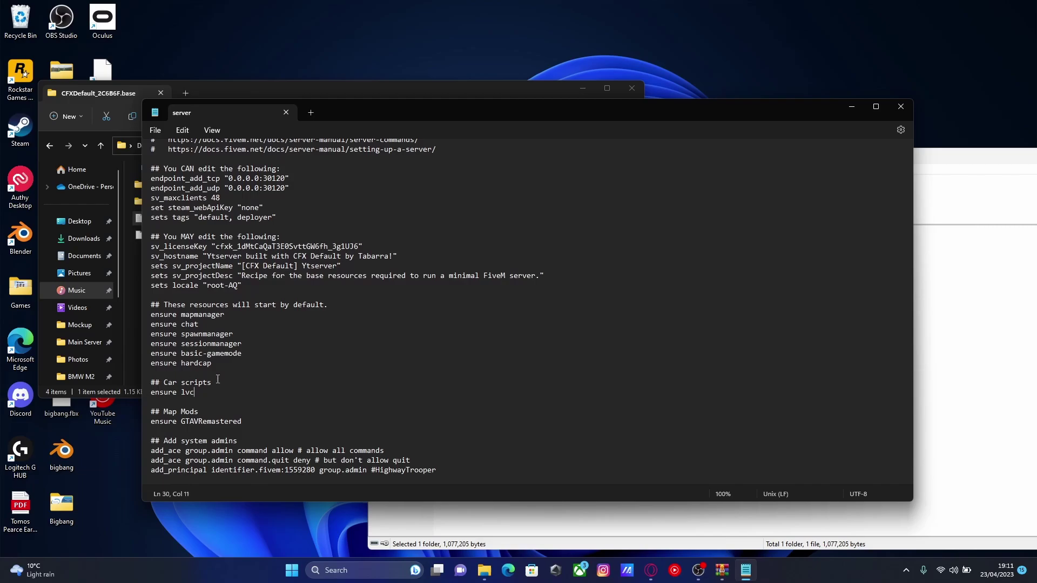
click(226, 365)
key(Return)
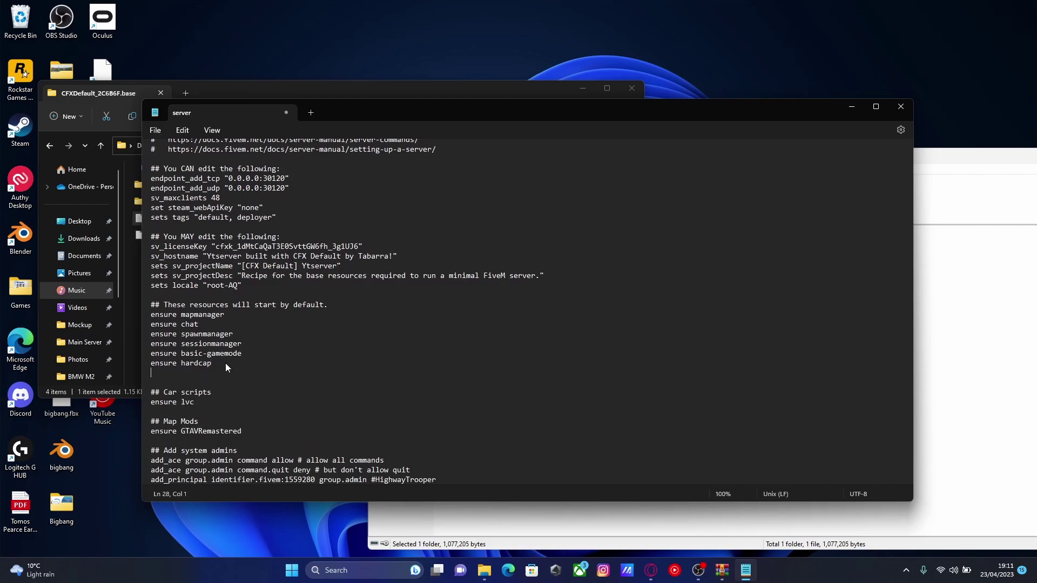
text(ensure RageUI)
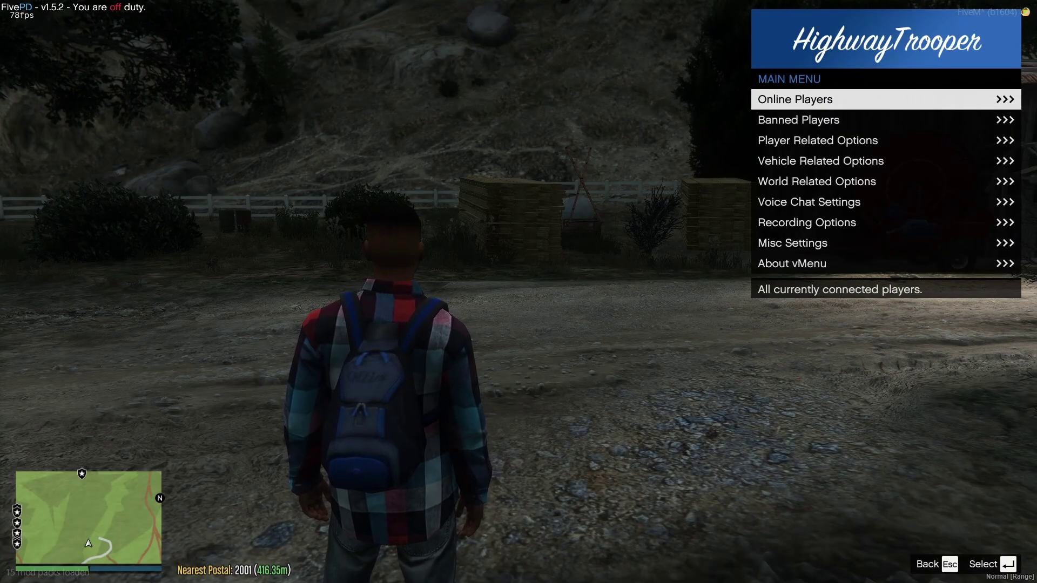
Step: Spawn a police car through vMenu's Vehicle Related Options > Vehicle Spawner
key(Down)
key(Down)
key(Down)
key(Return)
key(Down)
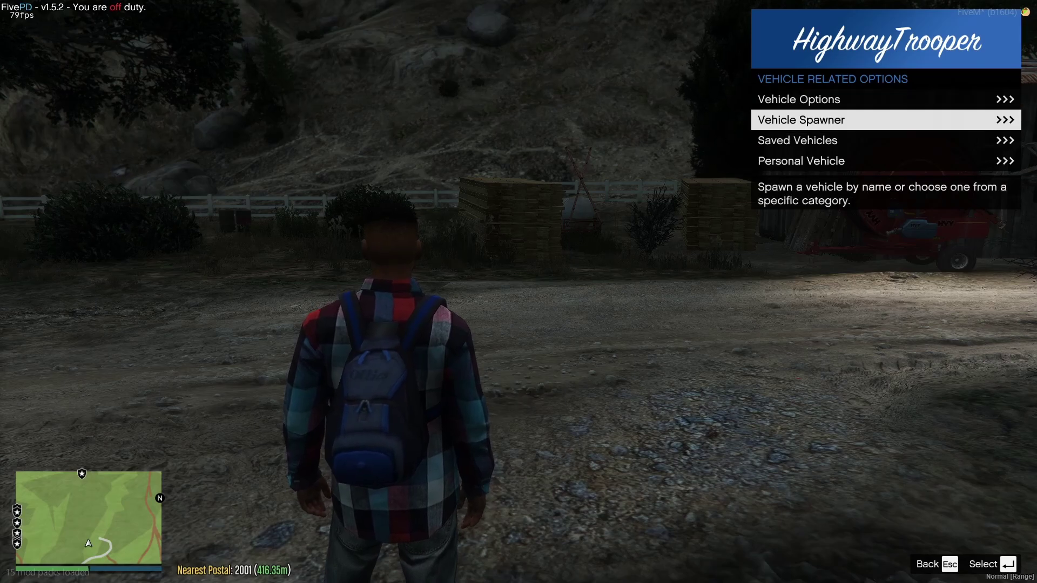
key(Escape)
key(Escape)
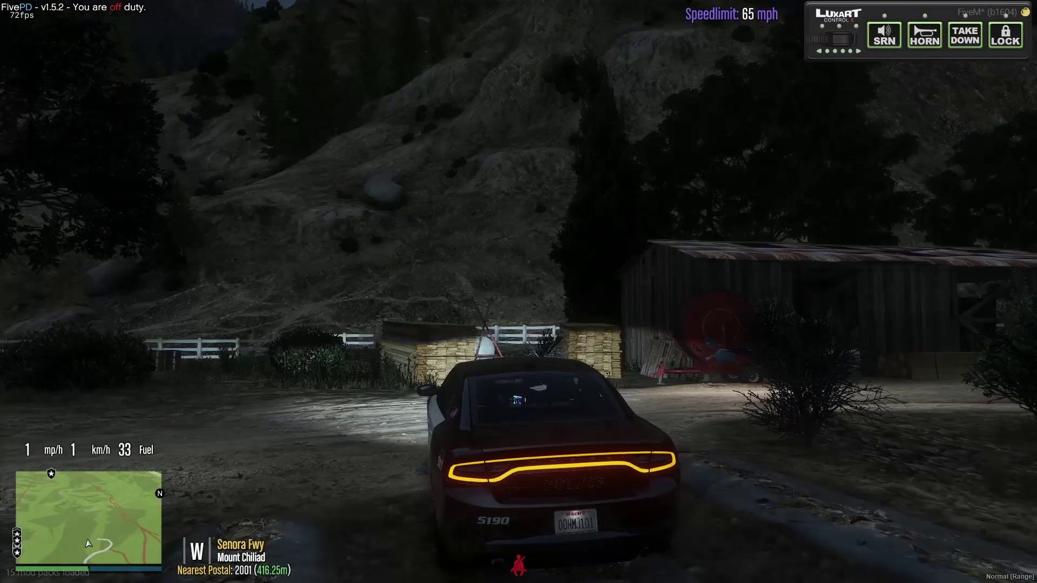
Step: Open the Luxart Vehicle Control V3 menu with O and browse HUD and Main Siren Settings
key(o)
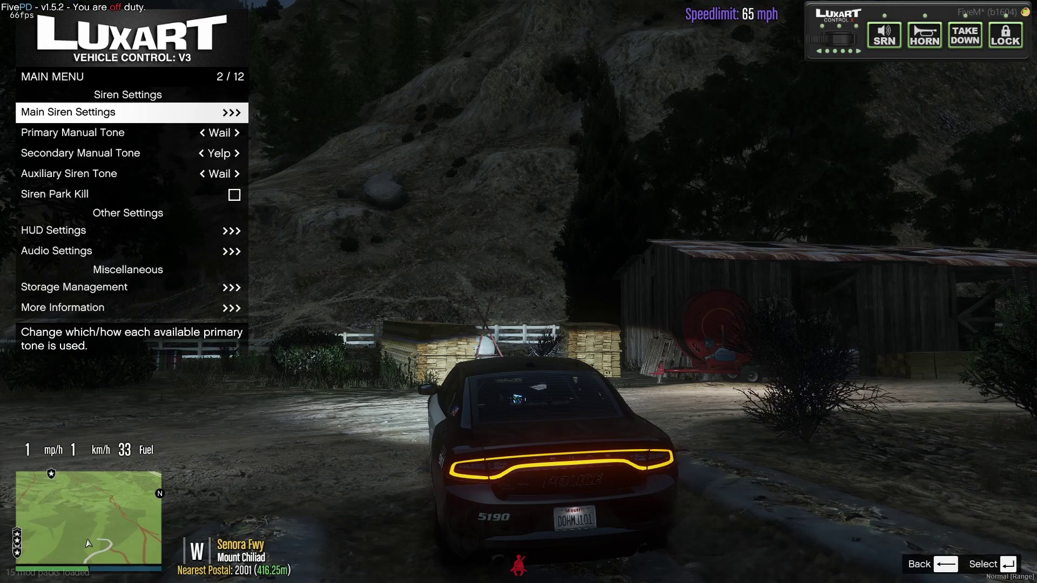
key(Down)
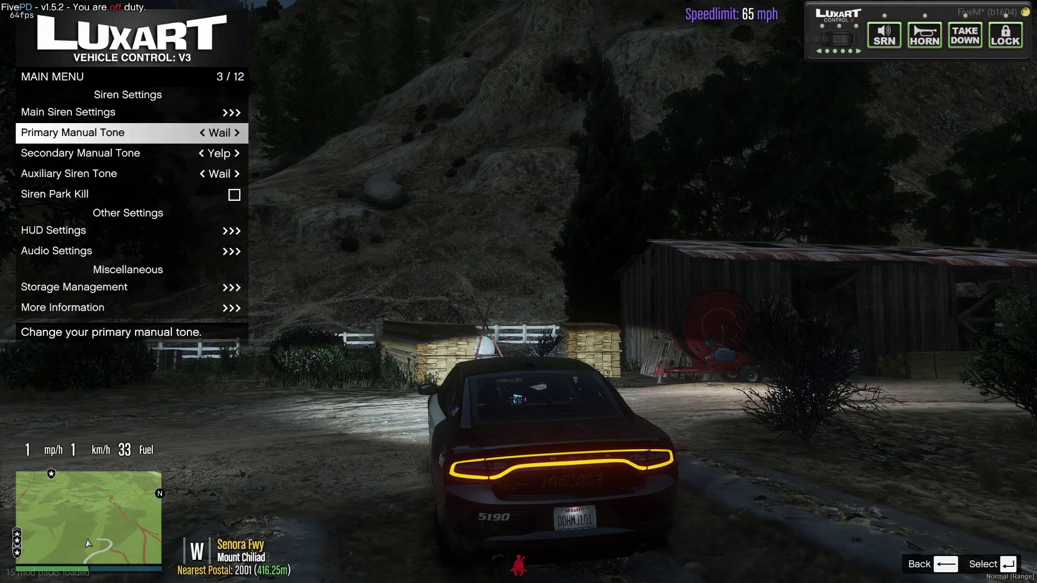
key(Down)
key(Down)
key(Down)
key(Down)
key(Down)
key(Up)
key(Return)
key(BackSpace)
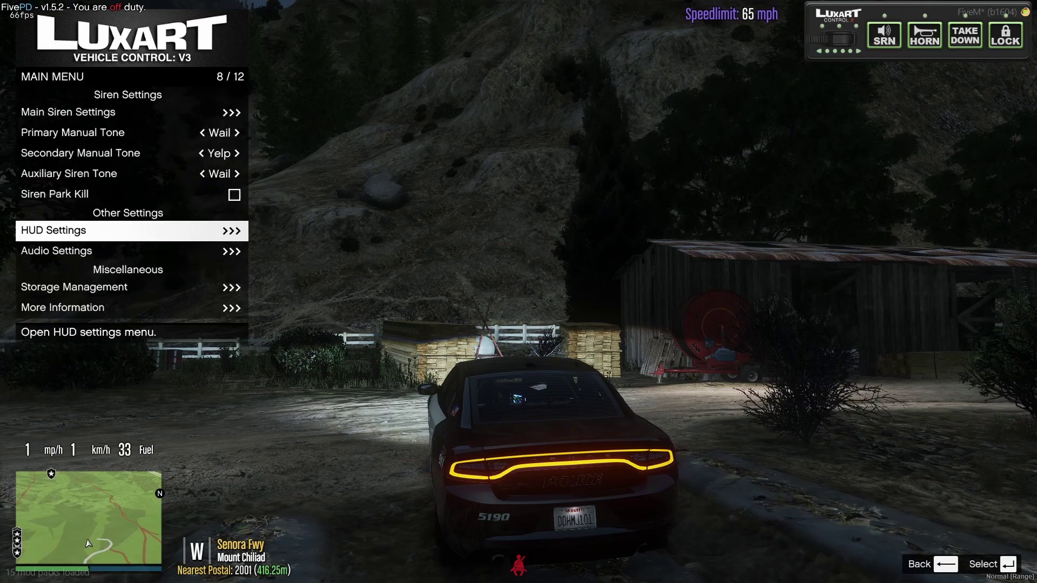
key(Up)
key(Up)
key(Up)
key(Up)
key(Up)
key(Return)
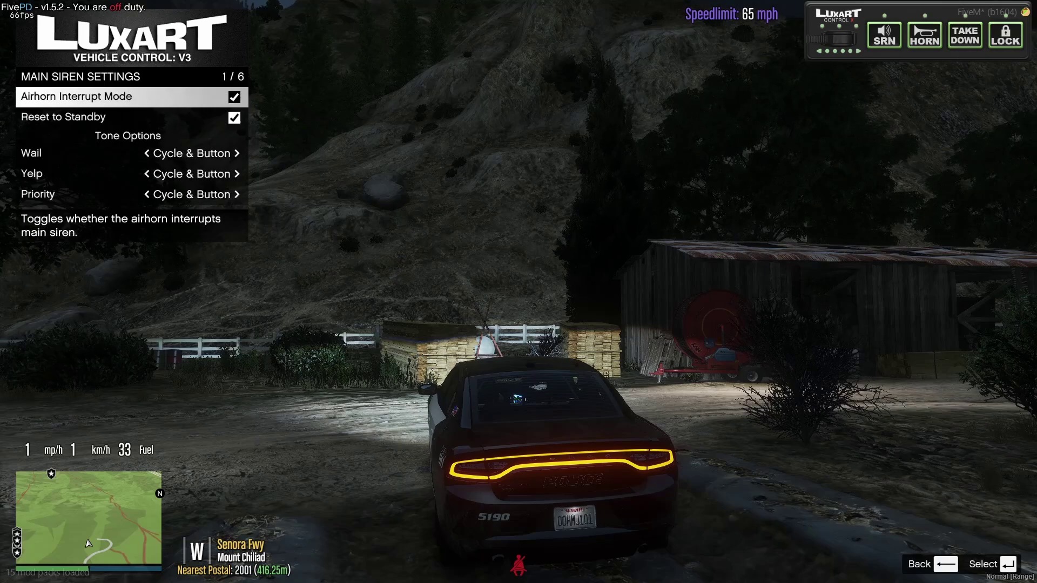
key(BackSpace)
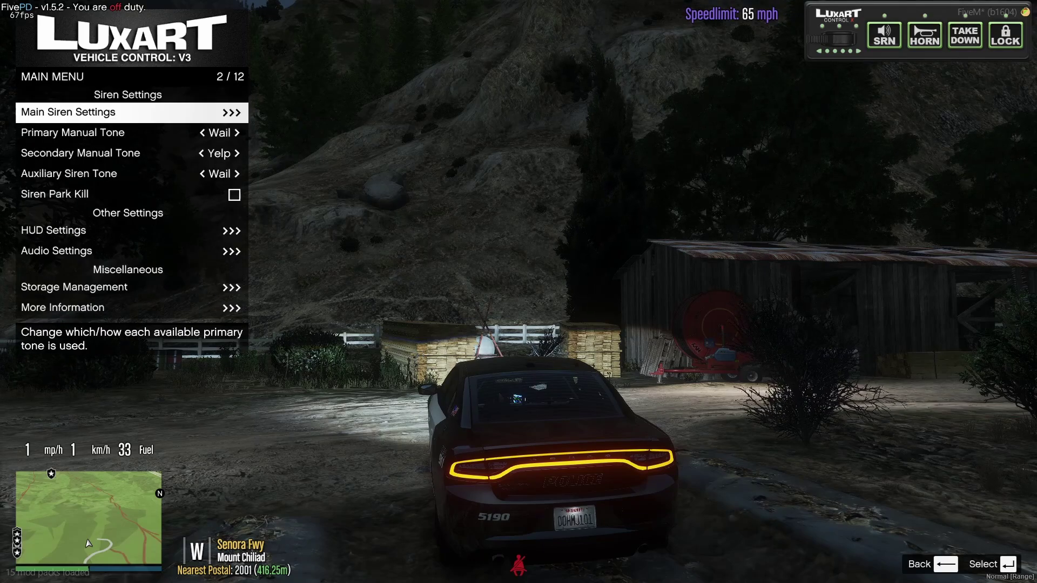
key(Down)
key(Down)
key(Down)
key(Down)
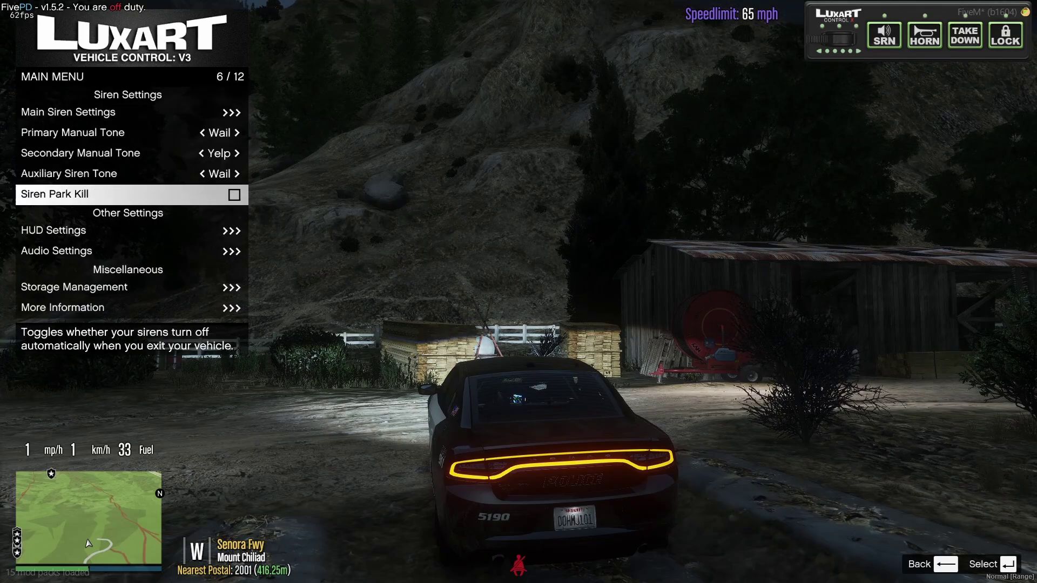